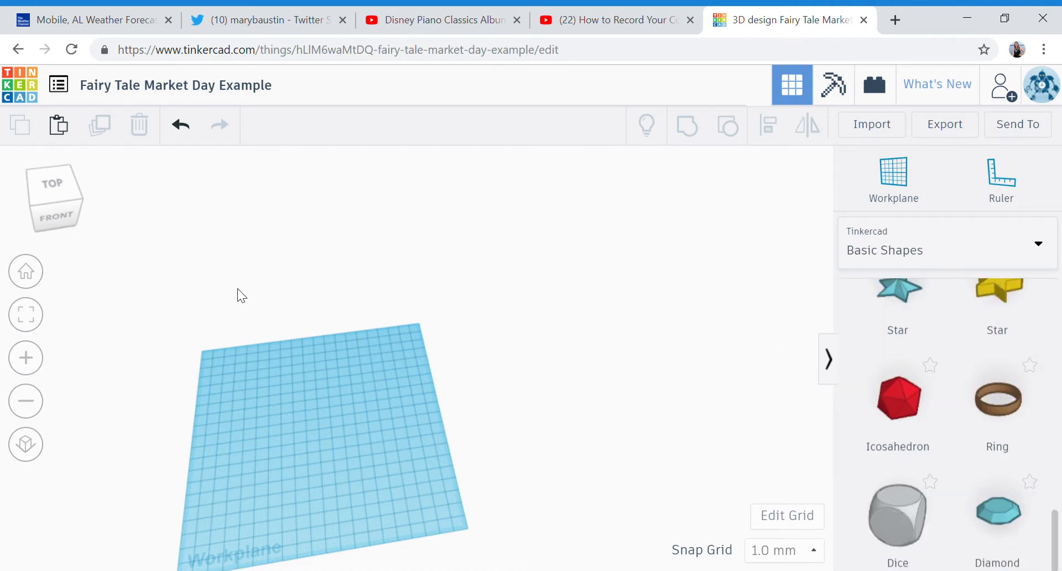
- Examine the empty workplane from different angles and zoom levels, and look through the Basic Shapes library
right_click_drag(235, 301, 283, 318)
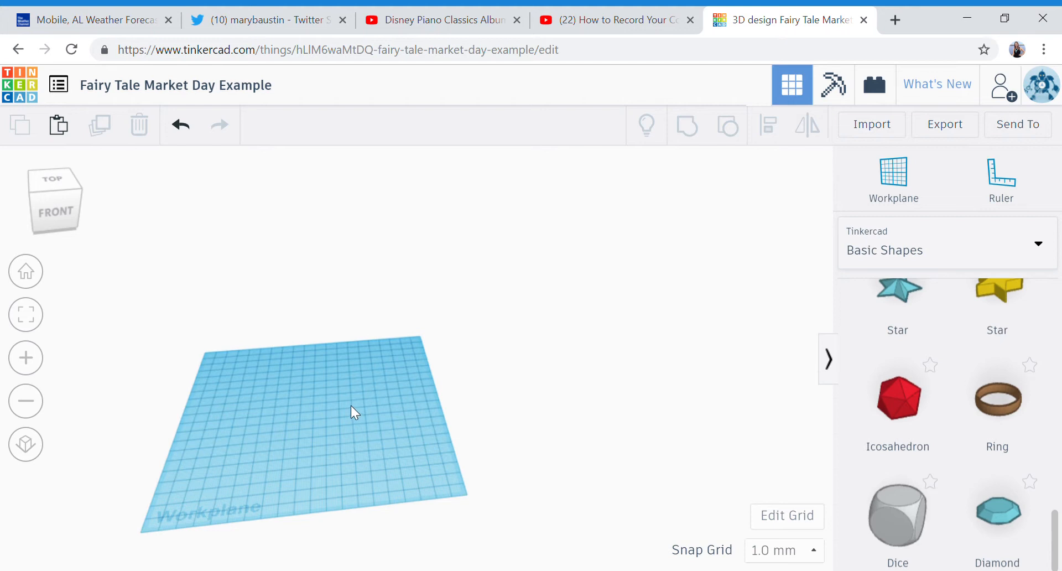
right_click_drag(350, 406, 415, 392)
mouse_move(46, 193)
left_mouse_down()
mouse_move(67, 188)
mouse_move(41, 183)
mouse_move(32, 197)
mouse_move(48, 191)
mouse_move(48, 203)
left_mouse_up()
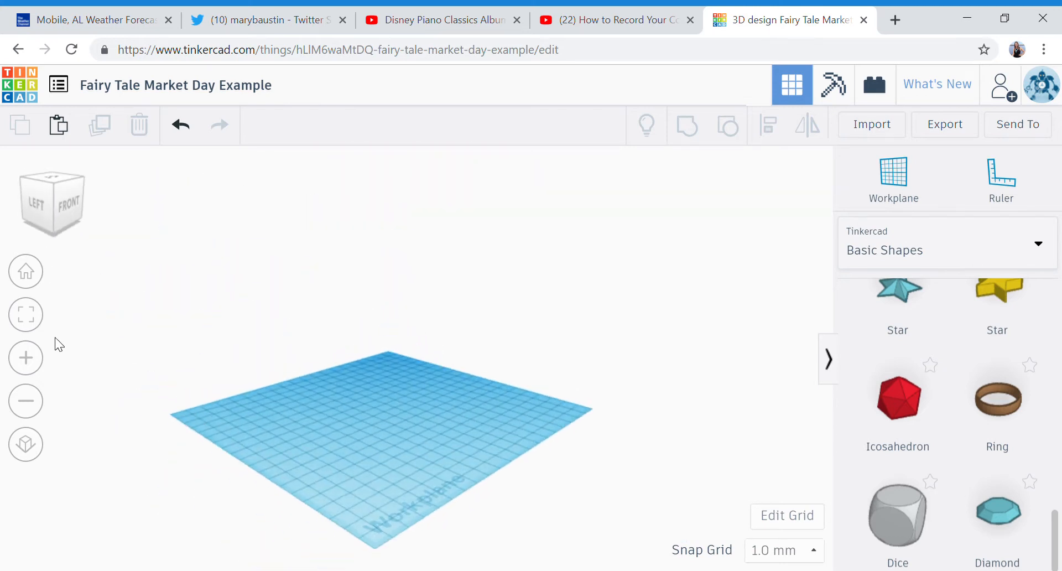
scroll(55, 337, "up", 3)
scroll(55, 338, "down", 5)
scroll(60, 344, "up", 4)
scroll(60, 344, "up", 2)
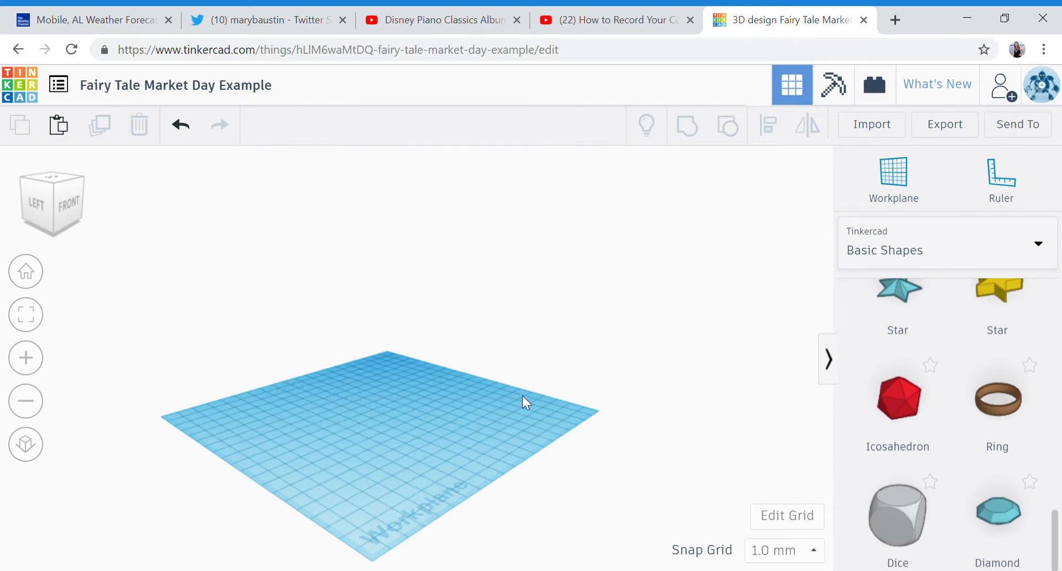
right_click_drag(513, 433, 454, 441)
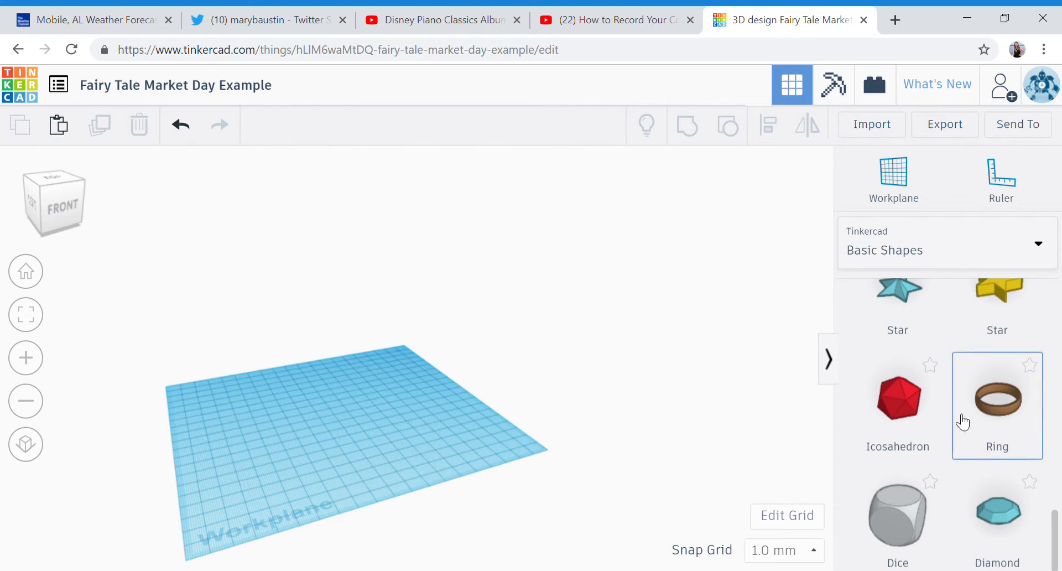
scroll(956, 412, "up", 10)
scroll(963, 412, "up", 5)
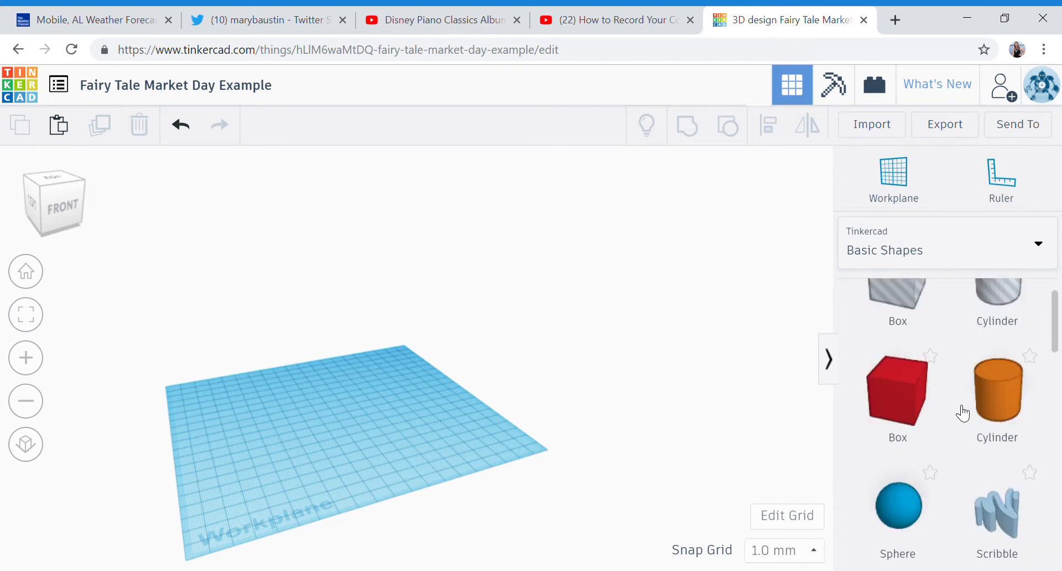
scroll(963, 412, "down", 5)
scroll(961, 416, "up", 5)
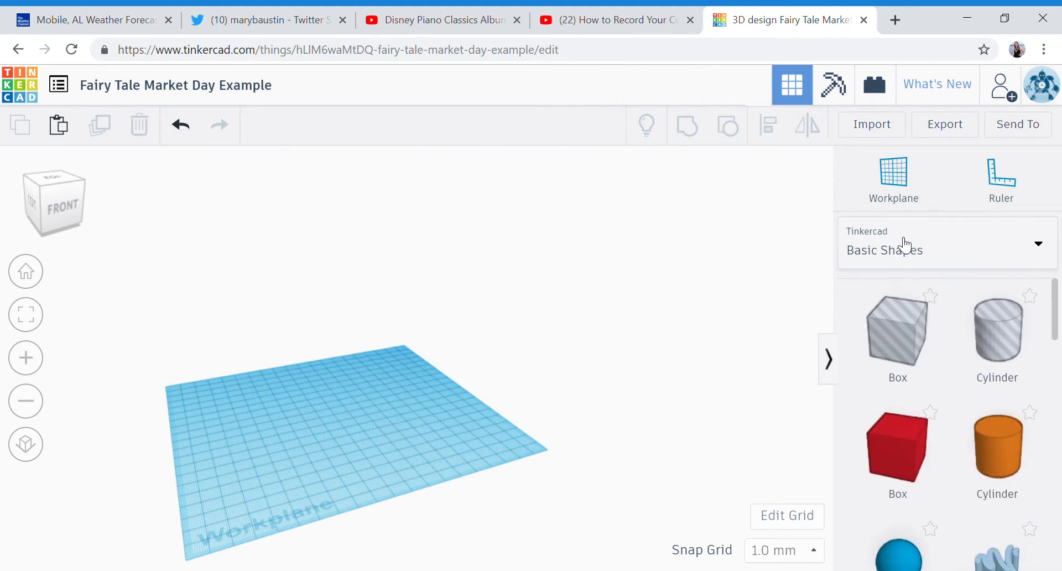
- Switch the shape library to all Shape Generators and browse the shapes on page 2
left_click(989, 251)
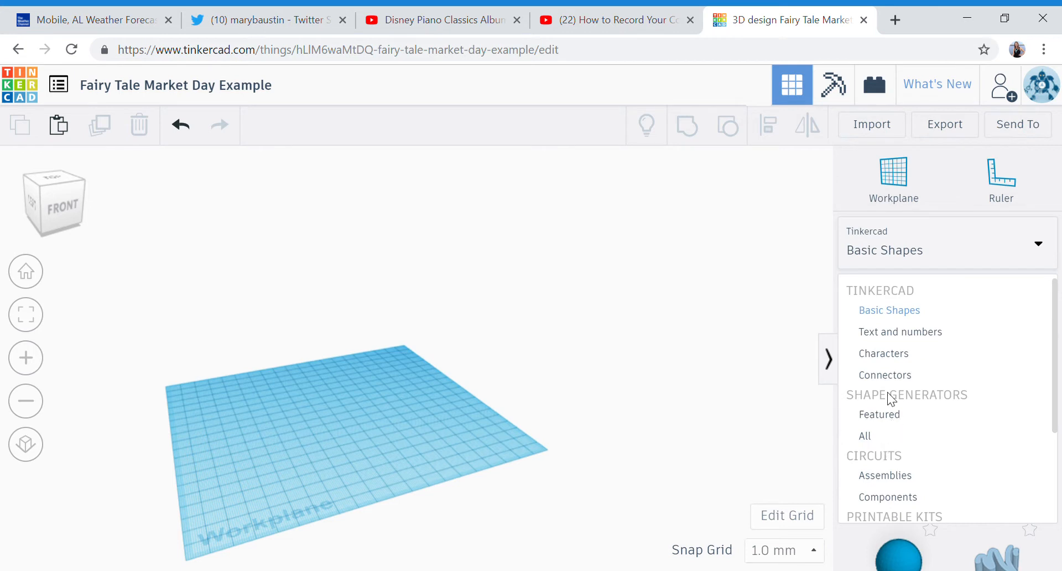
scroll(895, 360, "down", 3)
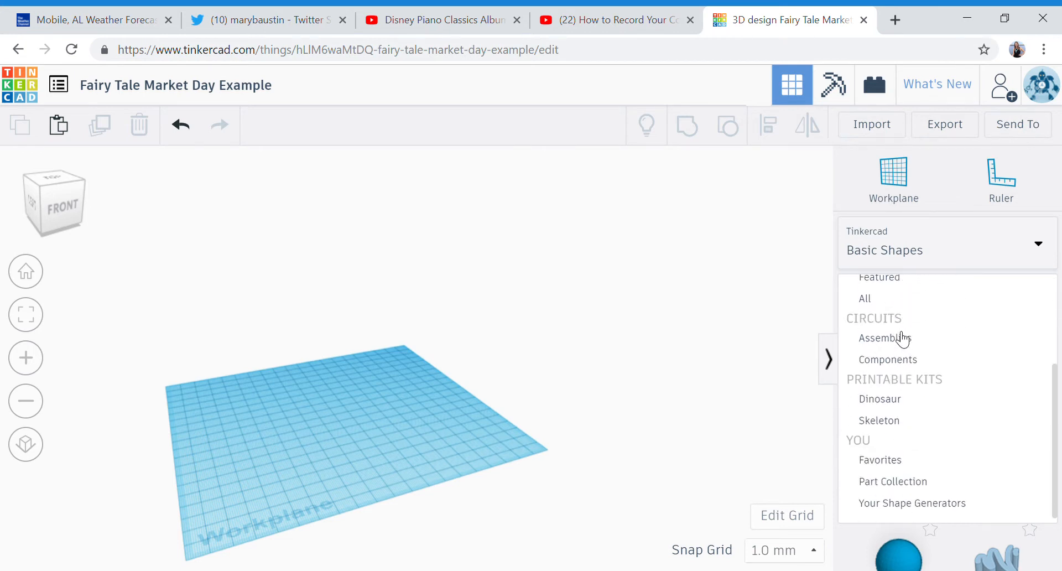
scroll(908, 337, "up", 3)
left_click(866, 436)
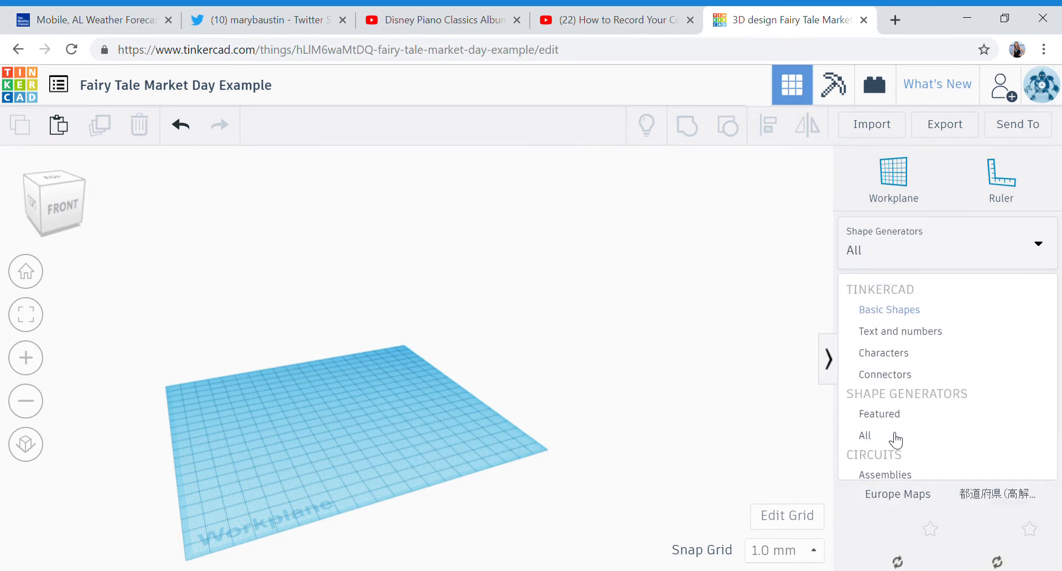
scroll(1009, 409, "down", 7)
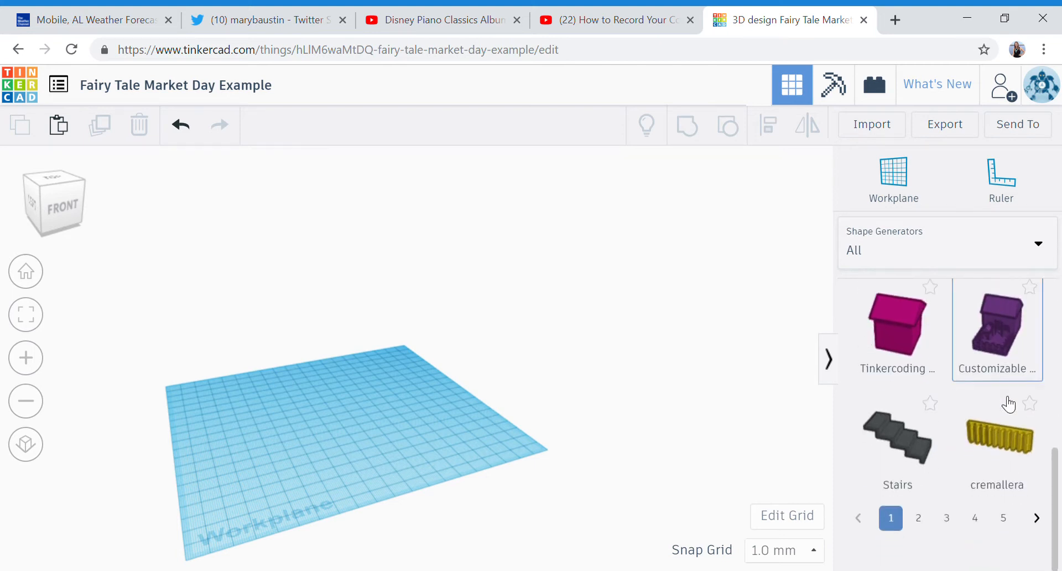
scroll(1009, 406, "up", 1)
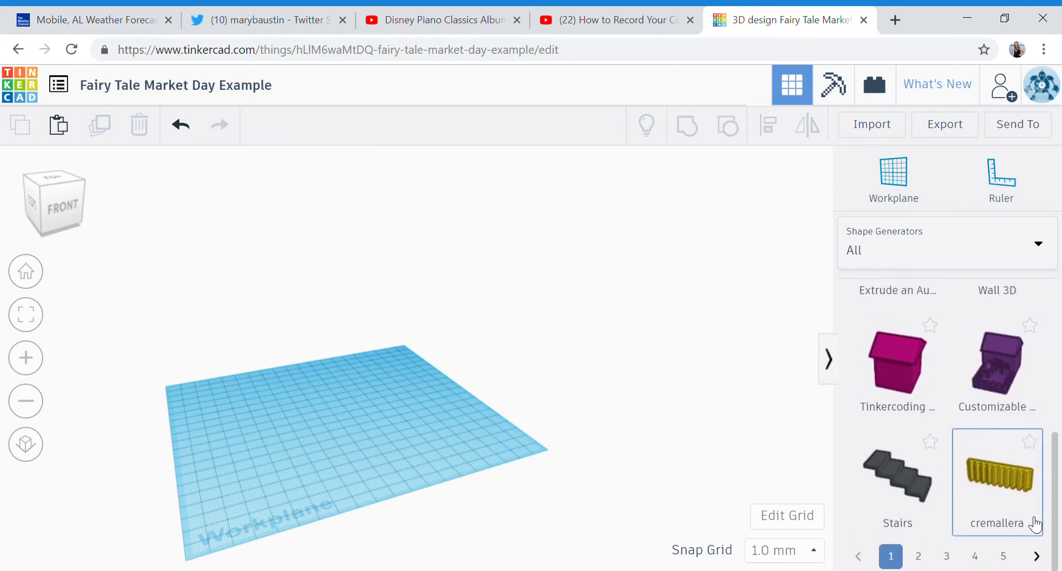
left_click(921, 556)
scroll(946, 491, "up", 6)
scroll(946, 491, "down", 6)
scroll(949, 490, "up", 6)
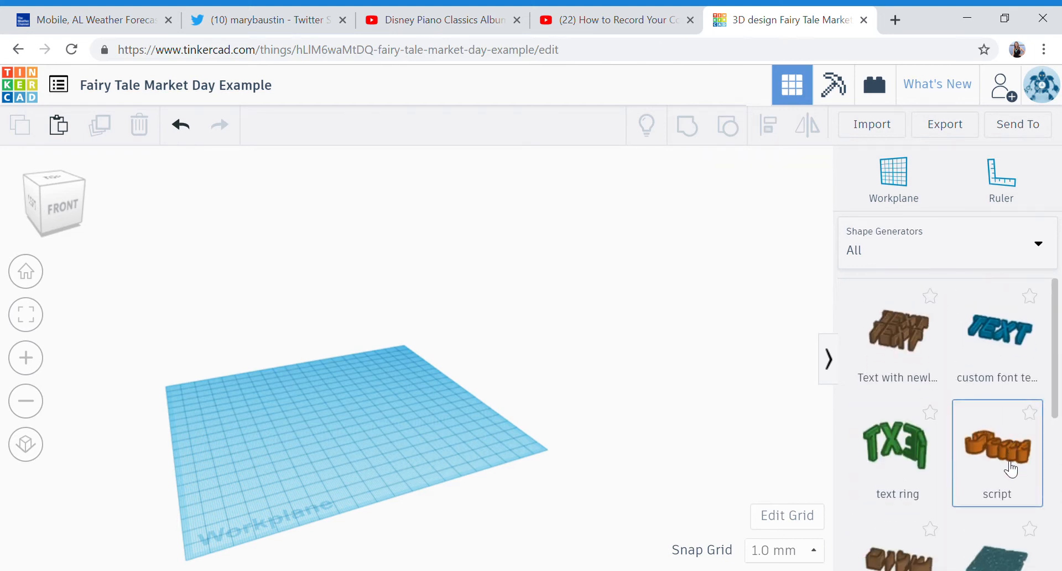
scroll(928, 498, "down", 5)
scroll(950, 439, "up", 5)
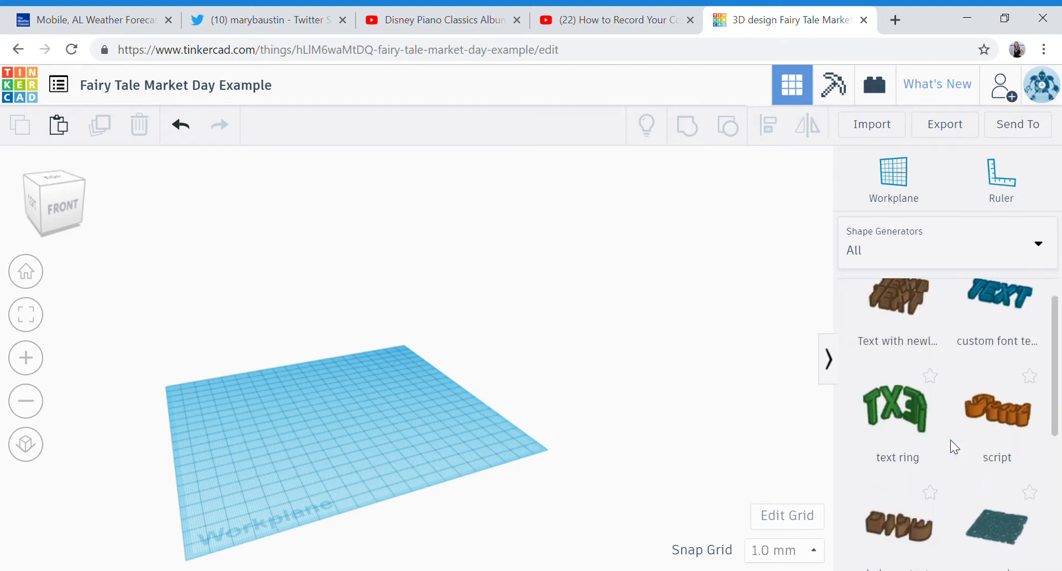
- Place a script text shape on the workplane and set its font to Rosewood
left_click_drag(1012, 464, 447, 428)
left_click(700, 332)
scroll(703, 421, "down", 2)
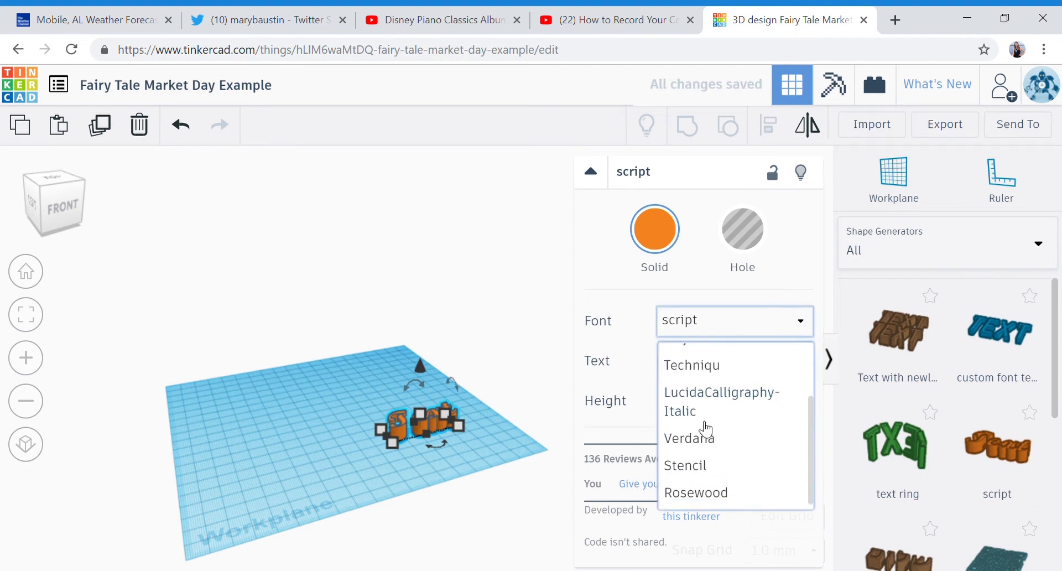
scroll(705, 427, "up", 2)
scroll(708, 431, "down", 2)
left_click(695, 492)
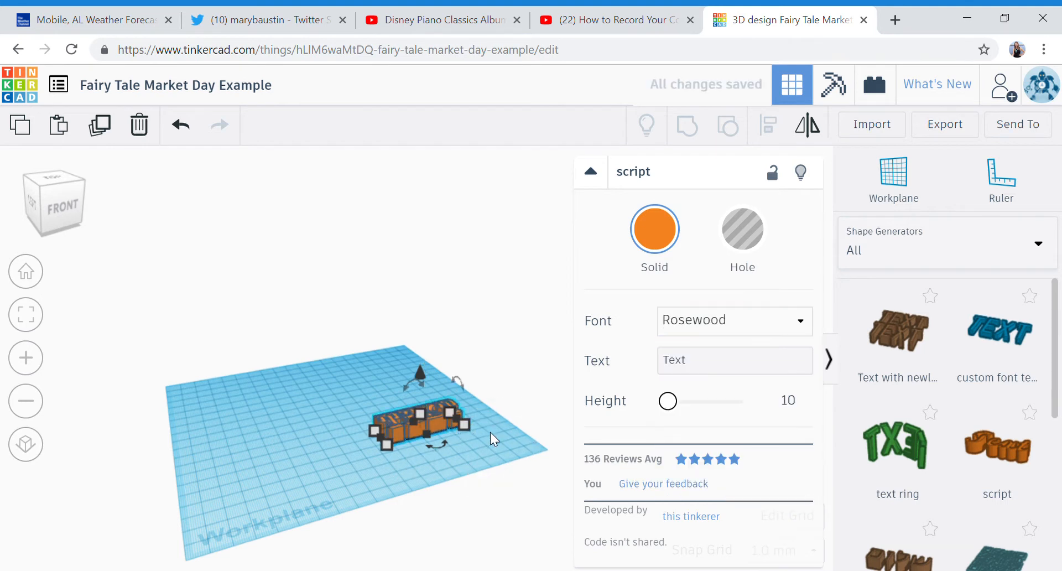
- Change the wording of the script shape to RHS
left_click_drag(700, 369, 671, 367)
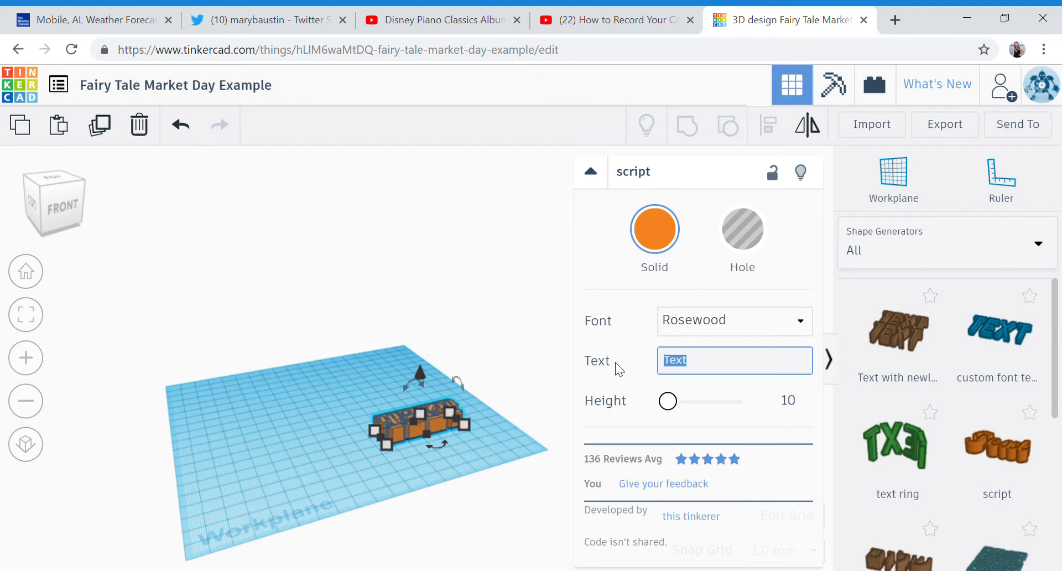
type("RH")
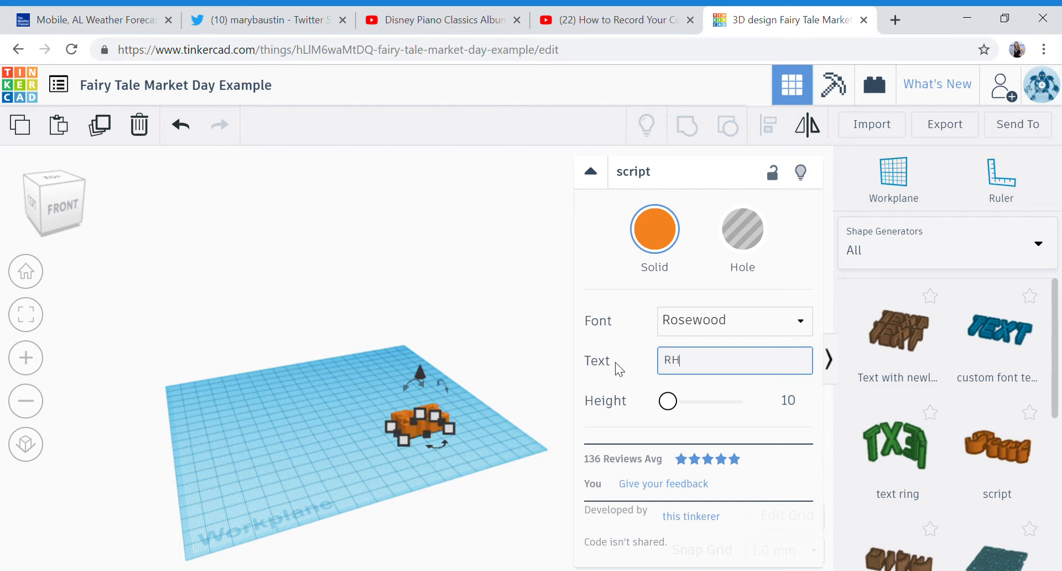
left_click(500, 437)
right_click_drag(500, 437, 484, 482)
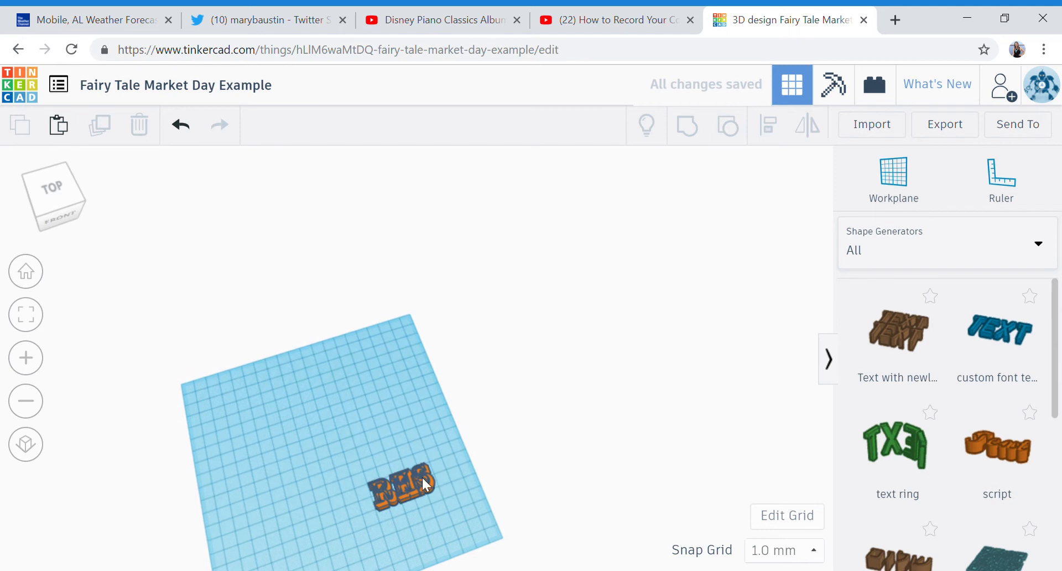
left_click(424, 478)
left_click(484, 501)
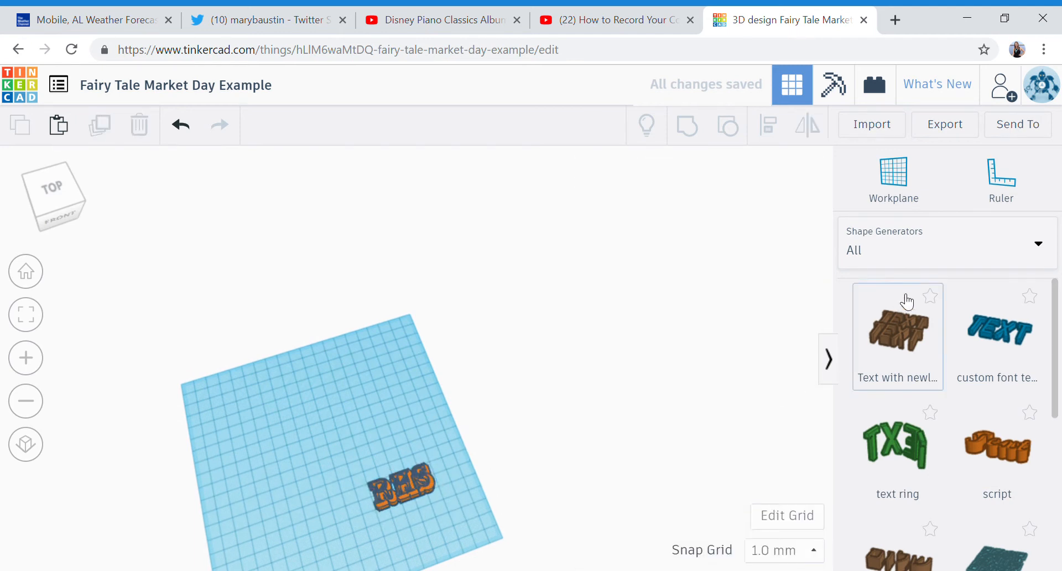
- Add a red box from Basic Shapes to the workplane and reshape it into a wide, thin base plate
left_click(889, 244)
left_click(889, 310)
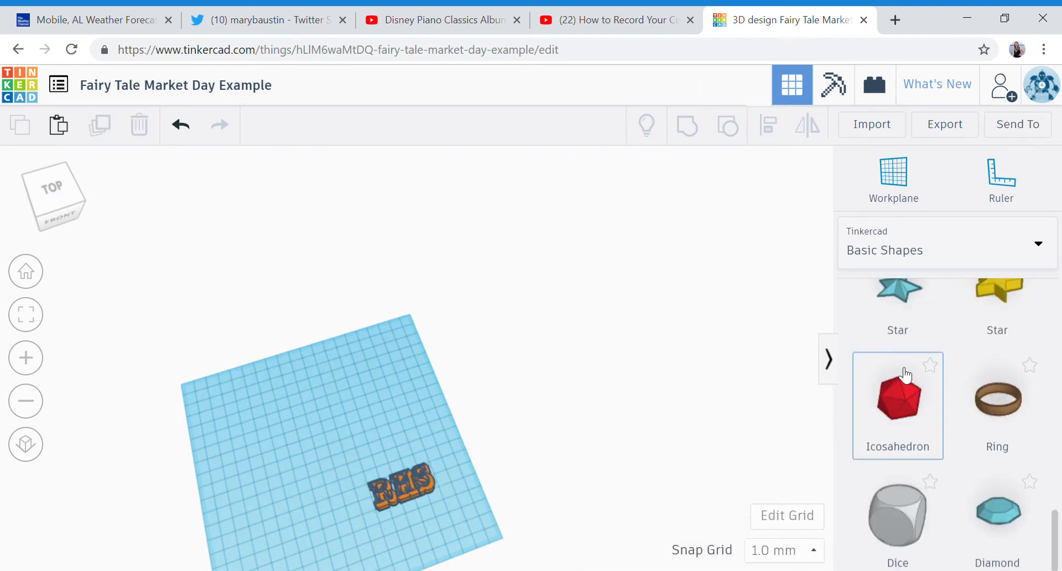
scroll(899, 382, "up", 10)
left_click_drag(914, 457, 338, 446)
right_click_drag(381, 426, 314, 392)
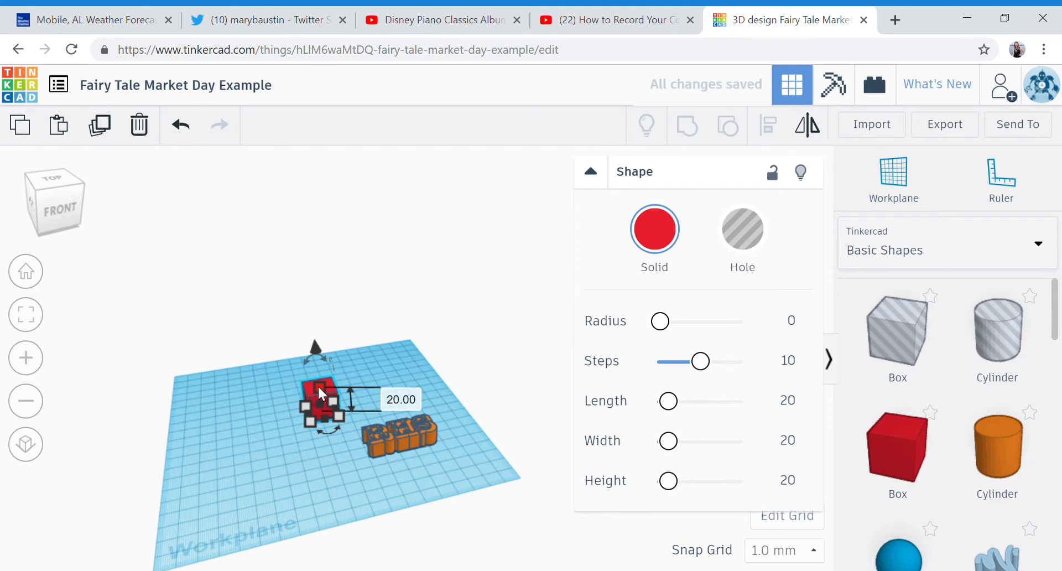
left_click_drag(320, 385, 423, 437)
- Enlarge the RHS text and position it along the front edge of the red plate
left_click(420, 463)
left_click_drag(280, 465, 239, 476)
left_click(477, 446)
right_click_drag(477, 446, 460, 502)
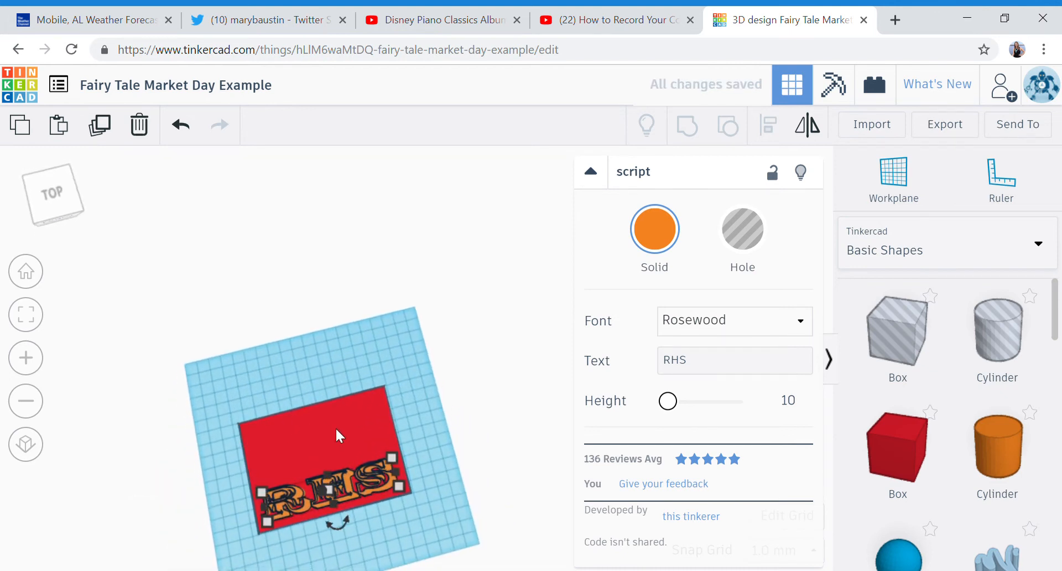
left_click(415, 441)
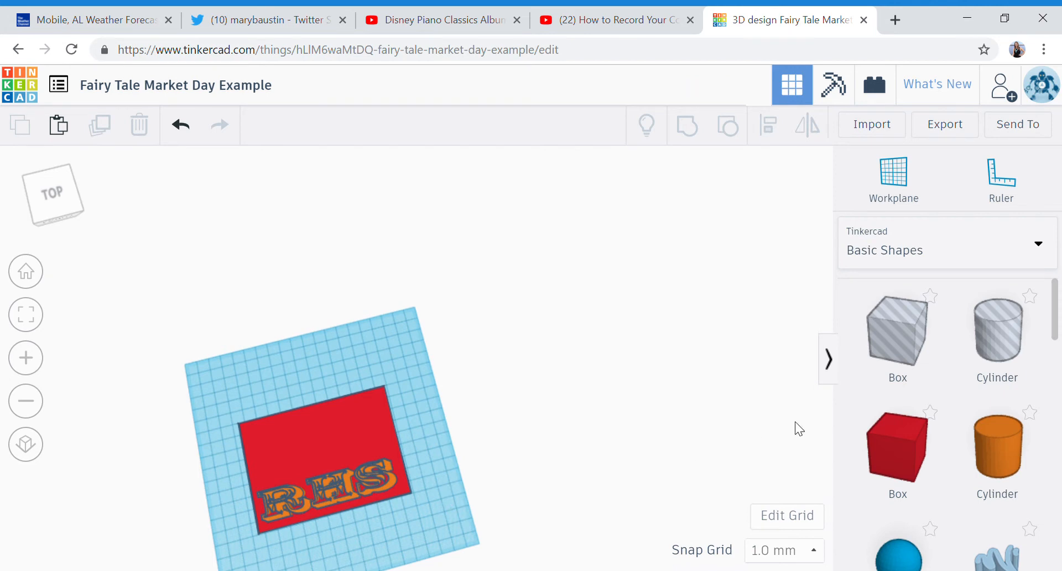
- Place an orange solid cylinder on the red plate behind the RHS text, with a base of about 29 by 25 mm
left_click_drag(1010, 432, 786, 432)
left_click_drag(1015, 441, 347, 452)
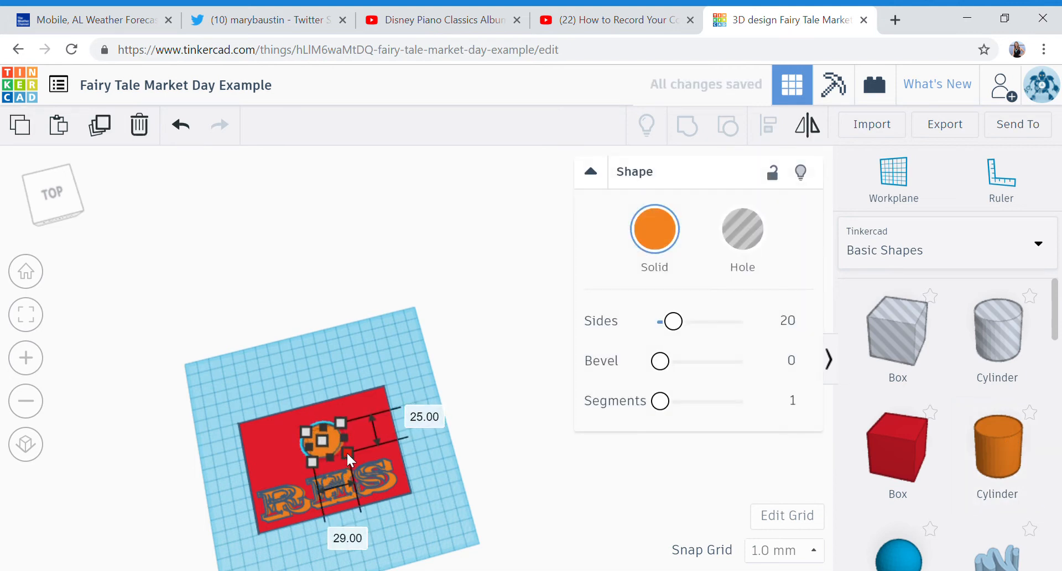
left_click(347, 360)
- Place a green roof shape on the workplane beside the red plate
scroll(924, 459, "down", 6)
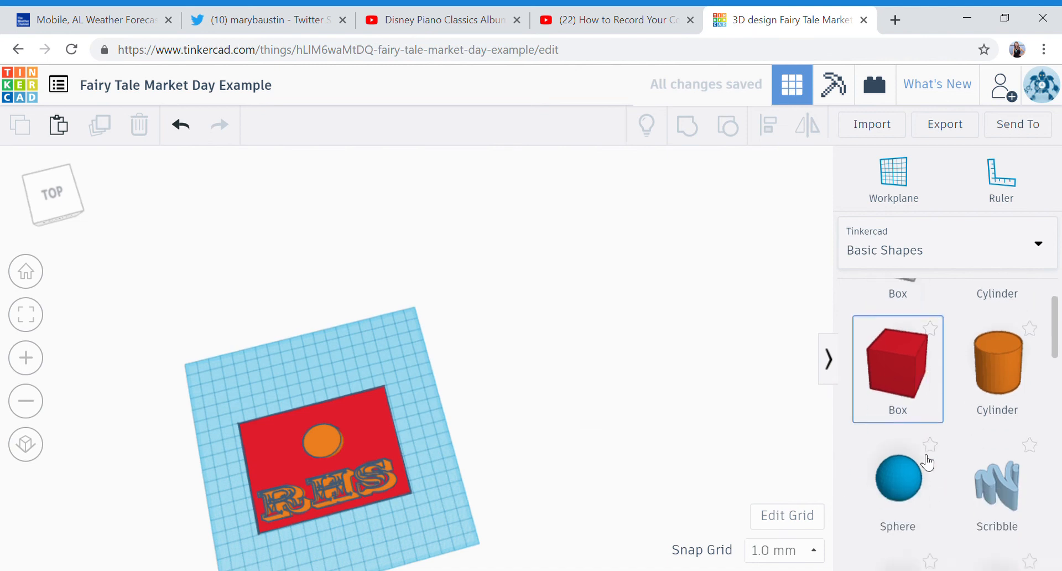
left_click_drag(921, 326, 413, 412)
left_click_drag(426, 450, 360, 432)
left_click(445, 479)
- Rotate the green roof 90° to stand it on end and raise it 5.17 mm to rest on the workplane
right_click_drag(445, 479, 422, 403)
left_click(410, 383)
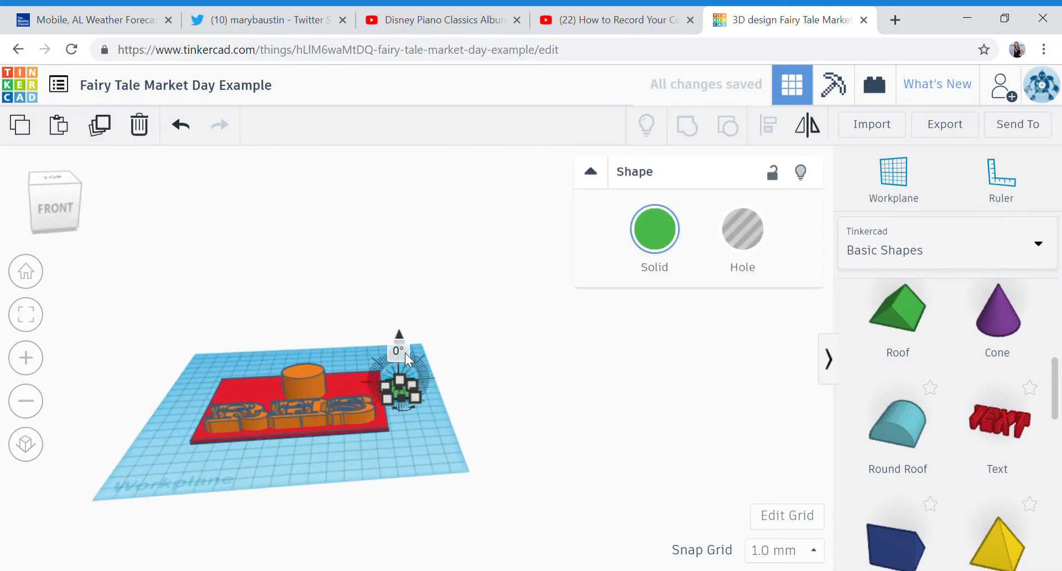
left_click(439, 415)
left_click(411, 395)
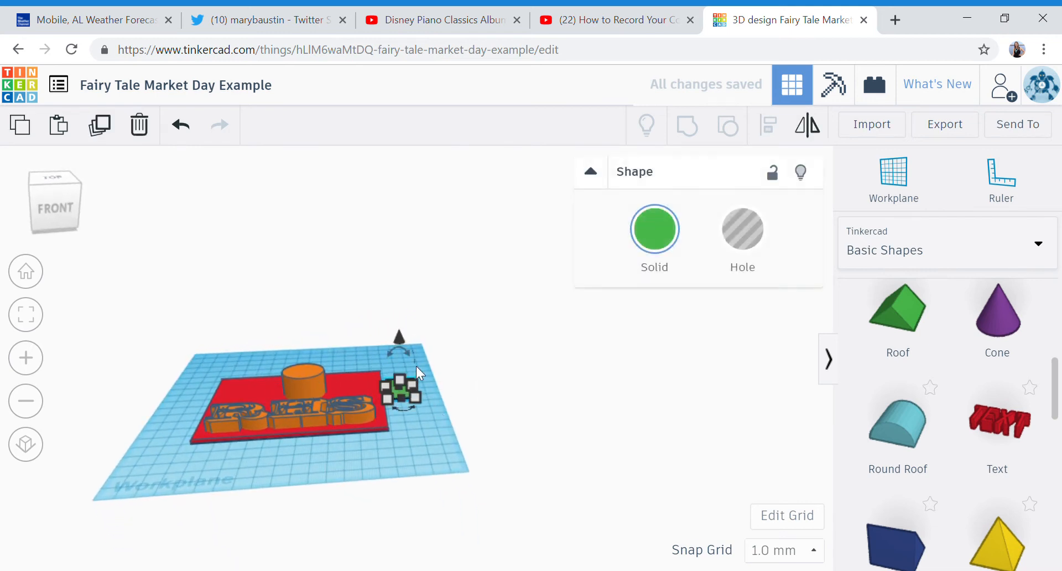
left_click_drag(406, 351, 355, 382)
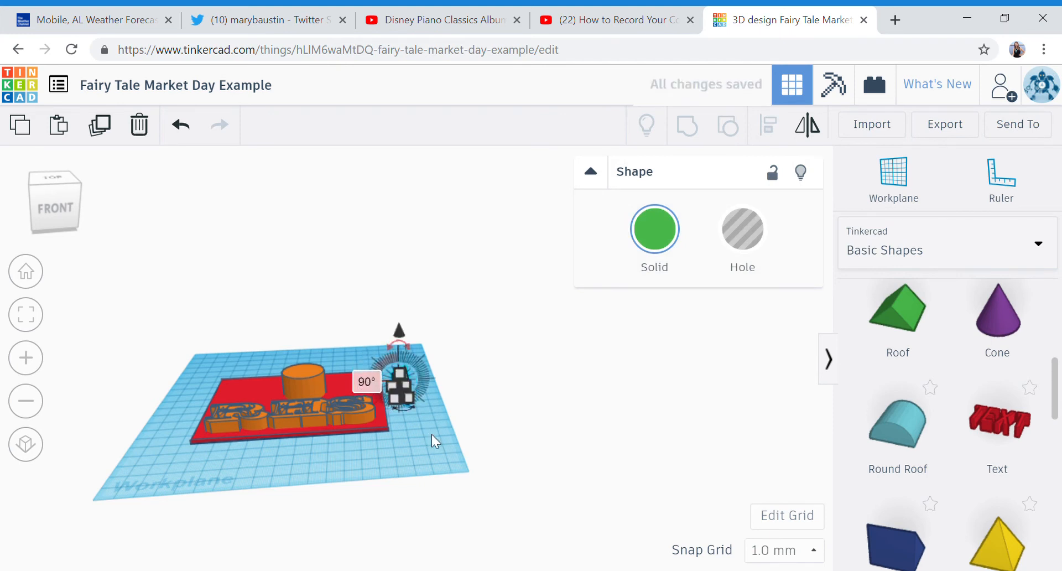
left_click(431, 434)
left_click(406, 373)
right_click_drag(431, 422, 407, 368)
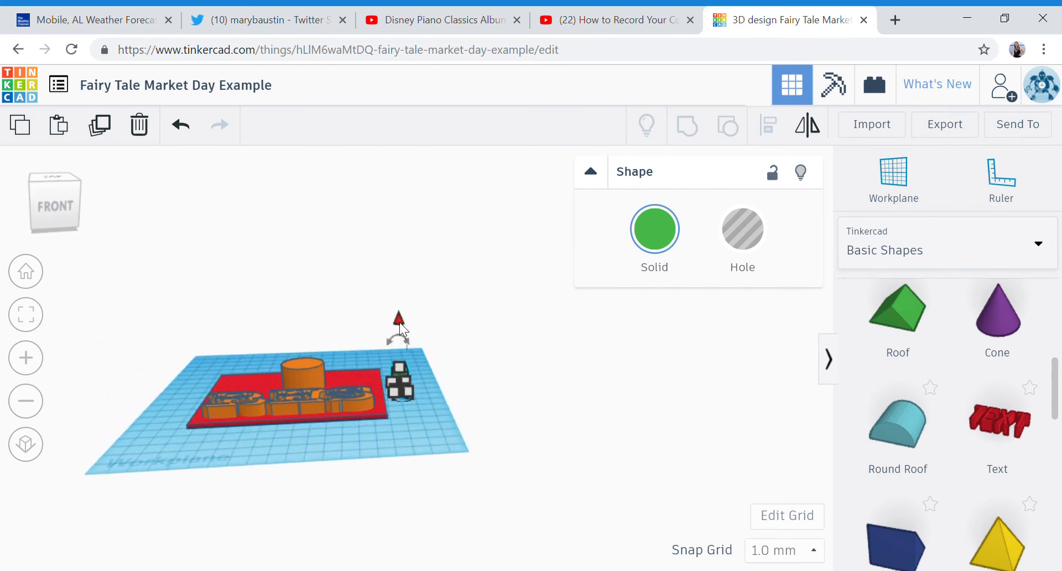
left_click_drag(400, 323, 399, 317)
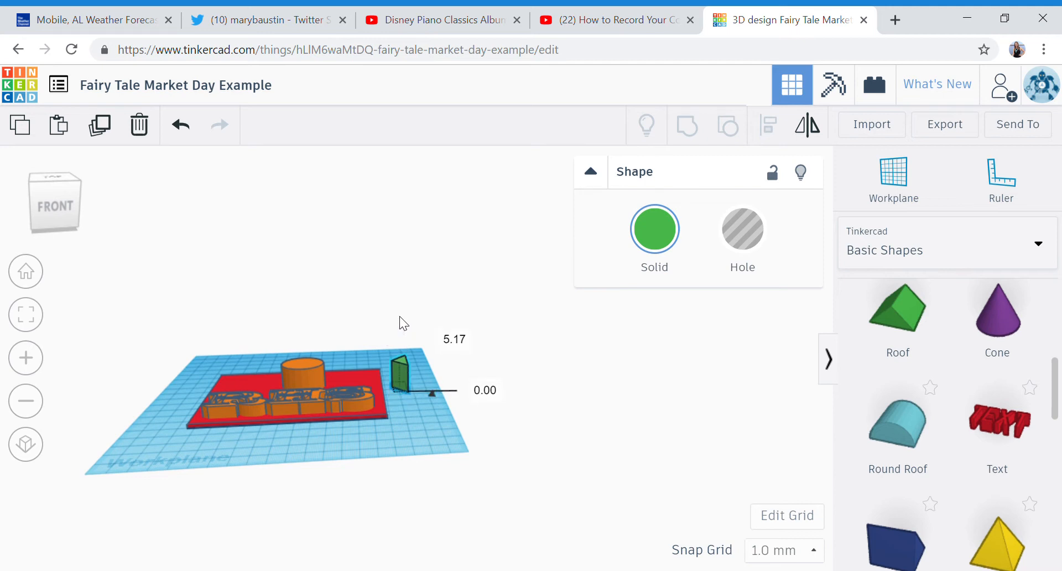
- Widen the green roof to 24 mm and move it onto the red plate beside the cylinder
right_click_drag(419, 404, 405, 425)
left_click_drag(405, 425, 427, 424)
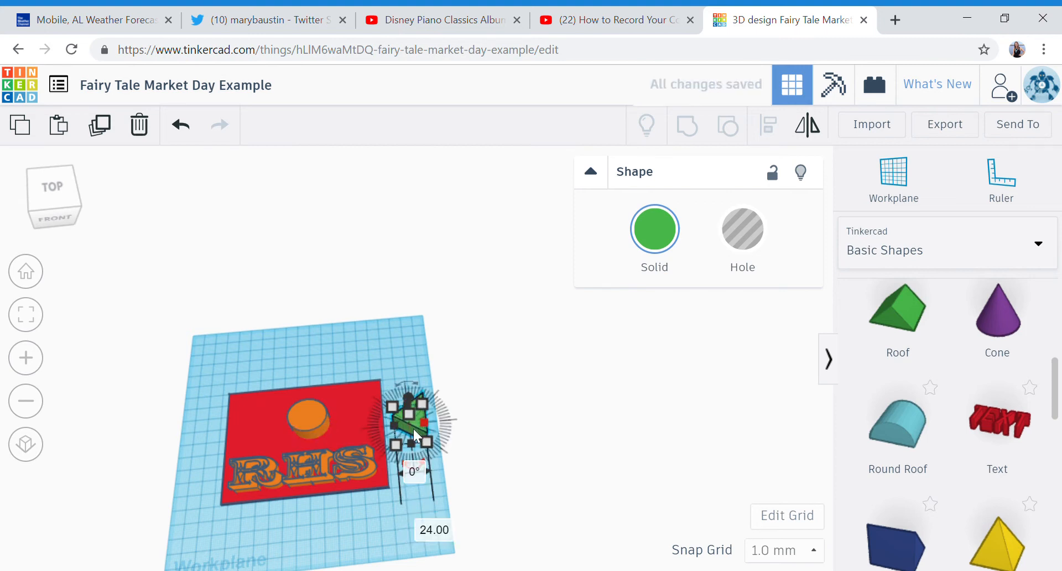
left_click(445, 509)
left_click_drag(413, 416, 337, 411)
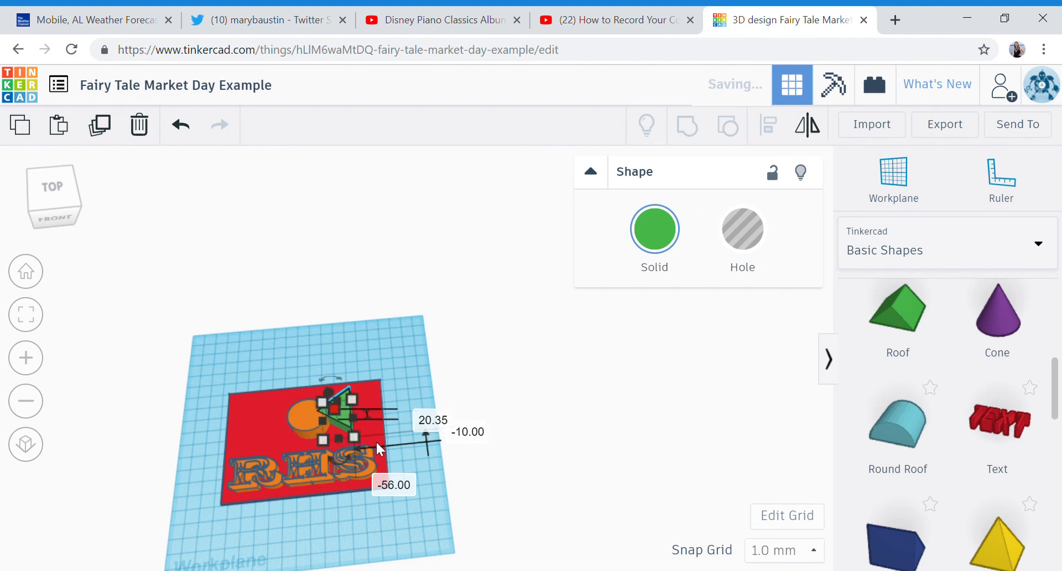
left_click(360, 507)
- Lower the orange cylinder and the green roof to a height of 11 mm each
right_click_drag(360, 508, 409, 433)
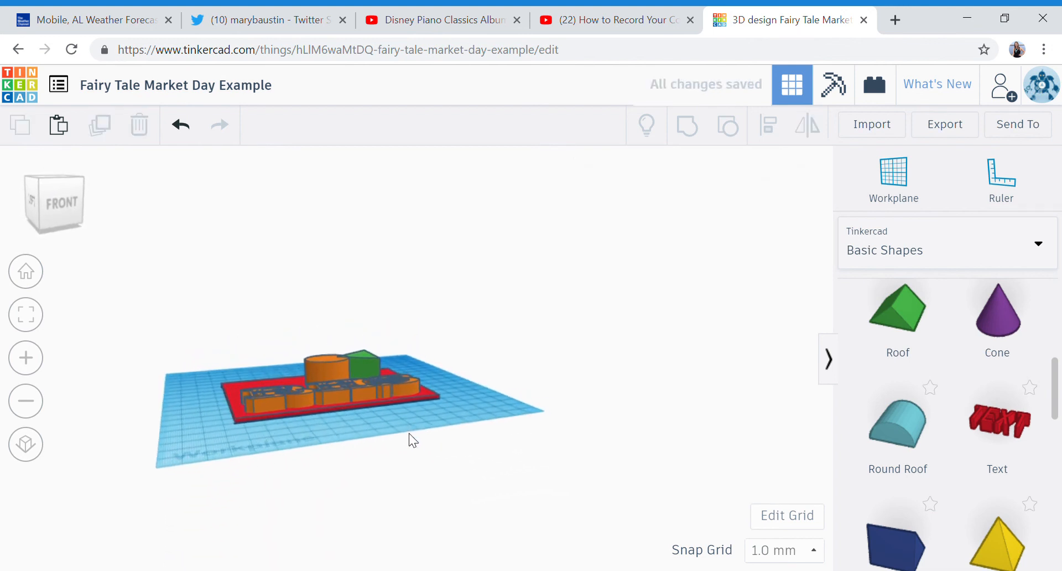
left_click(333, 366)
left_click_drag(324, 367, 323, 369)
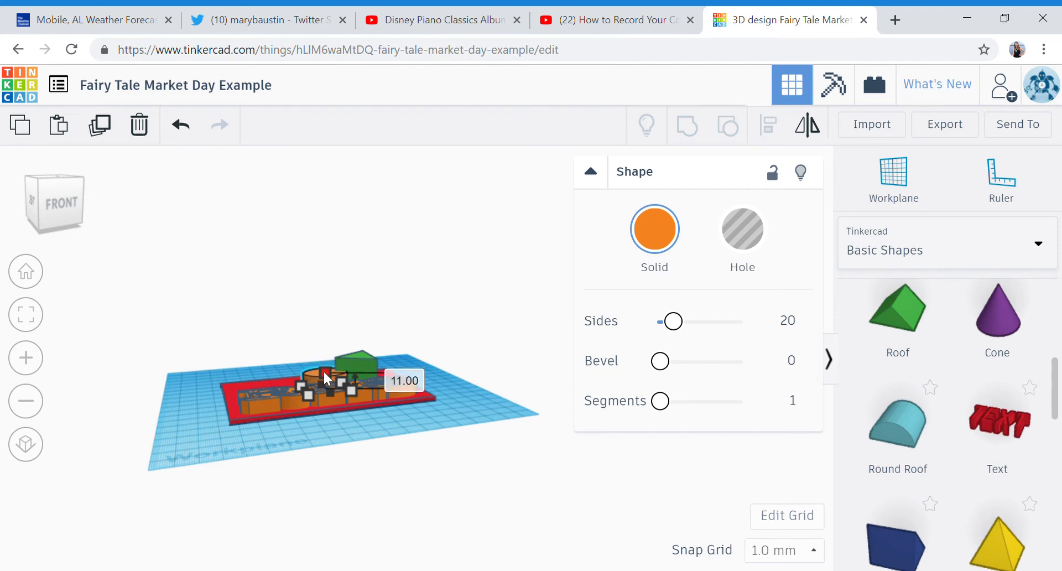
left_click(357, 360)
left_click_drag(353, 355, 353, 370)
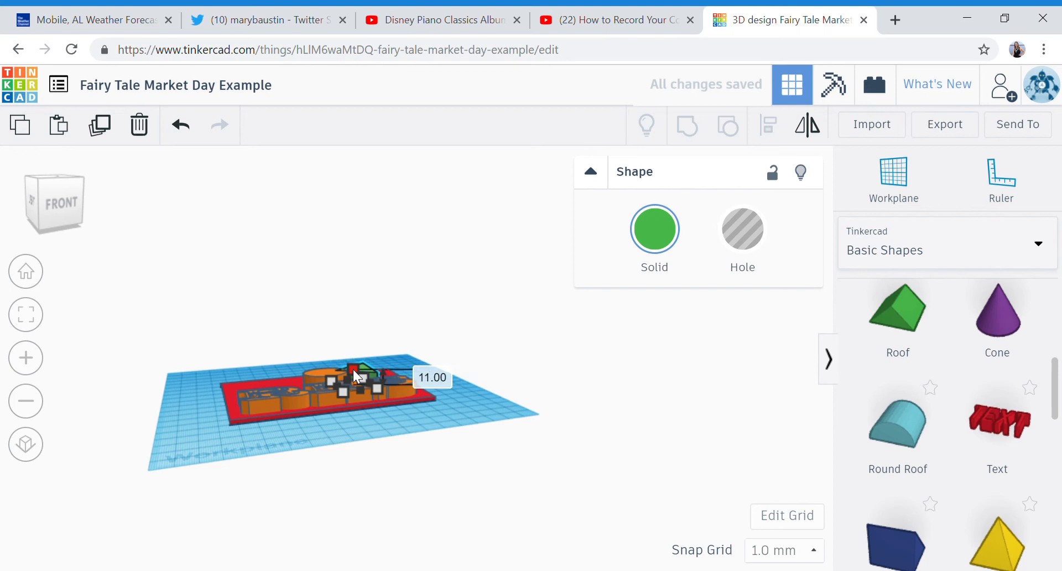
- Make a copy of the green roof that stands beside the orange cylinder
left_click(415, 353)
right_click_drag(414, 352, 402, 424)
right_click_drag(389, 460, 350, 430)
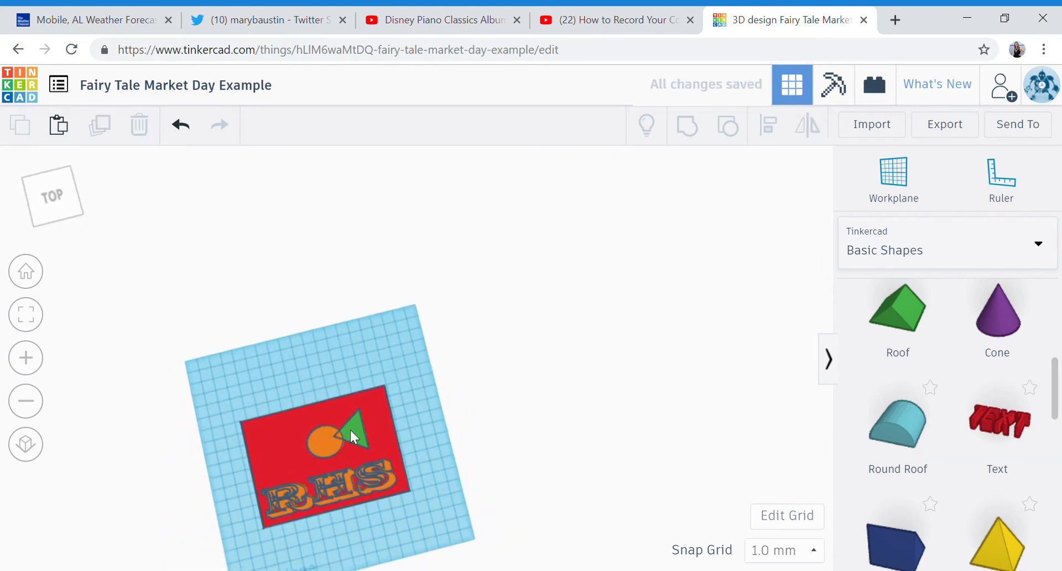
left_click(354, 426)
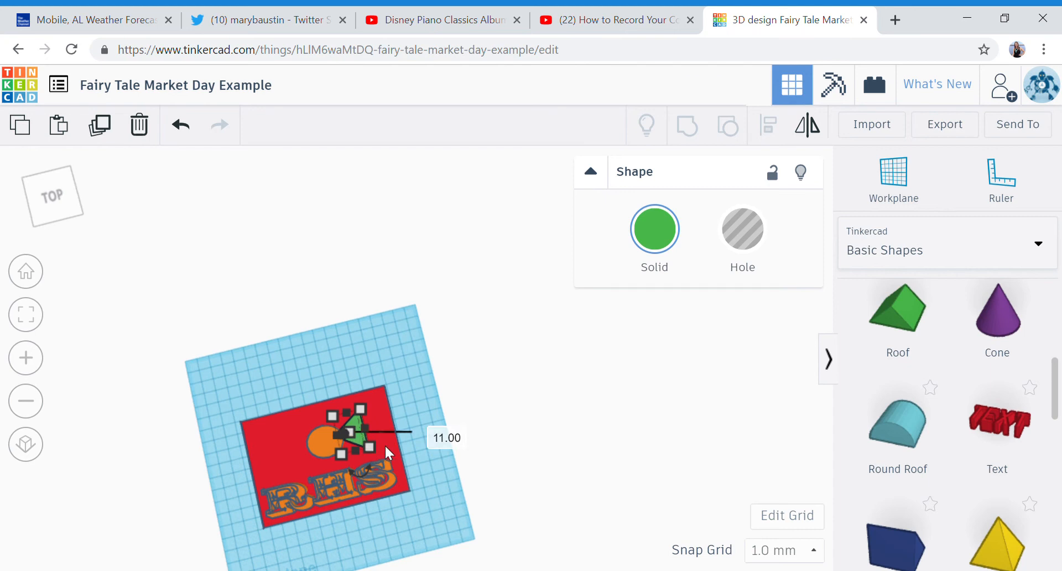
key("ctrl+v")
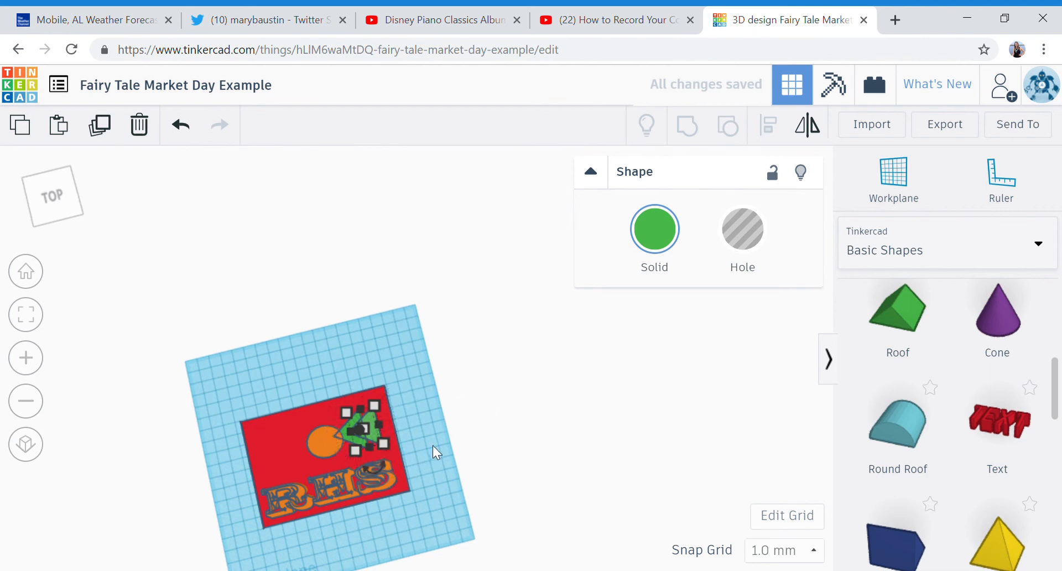
- Turn the copied green roof around to face the opposite way and move it to the cylinder's other side, forming a bow
left_click(432, 446)
left_click(375, 435)
left_click_drag(382, 468, 364, 353)
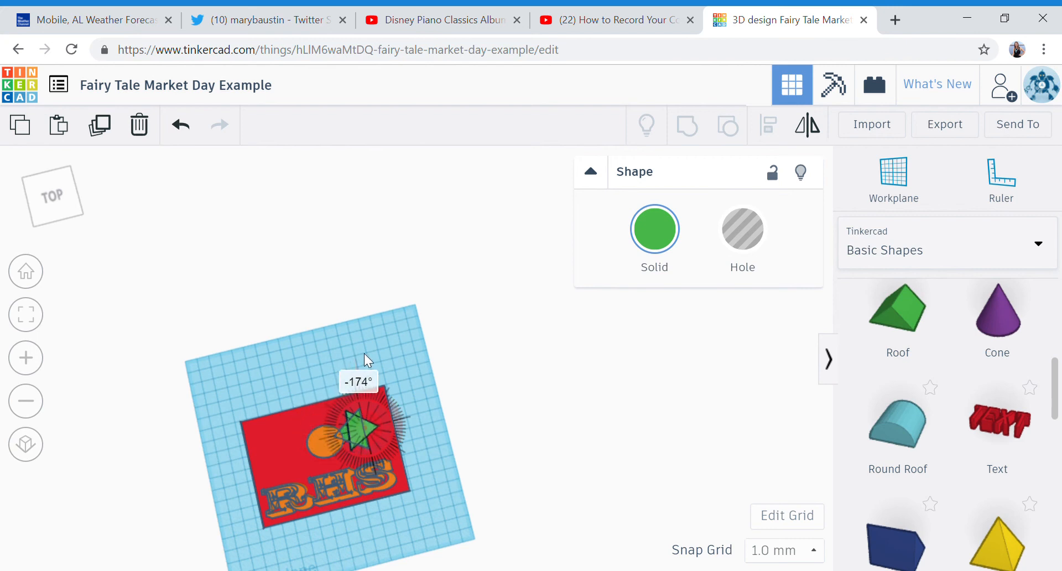
left_click(434, 459)
left_click_drag(367, 427, 308, 444)
left_click(464, 459)
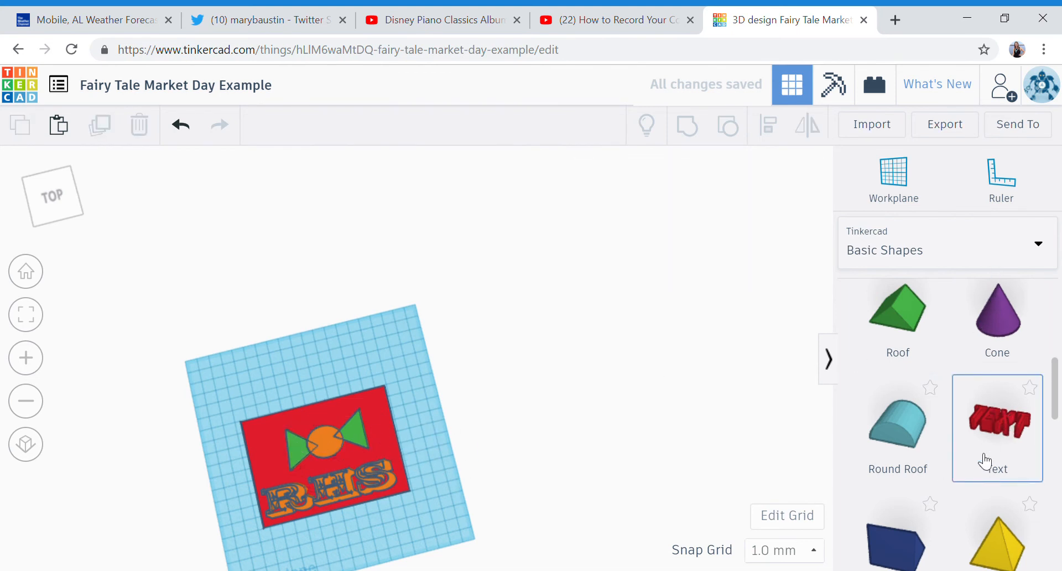
- Add a Text shape beside the workplane and set its wording to Rapunzel
left_click(946, 244)
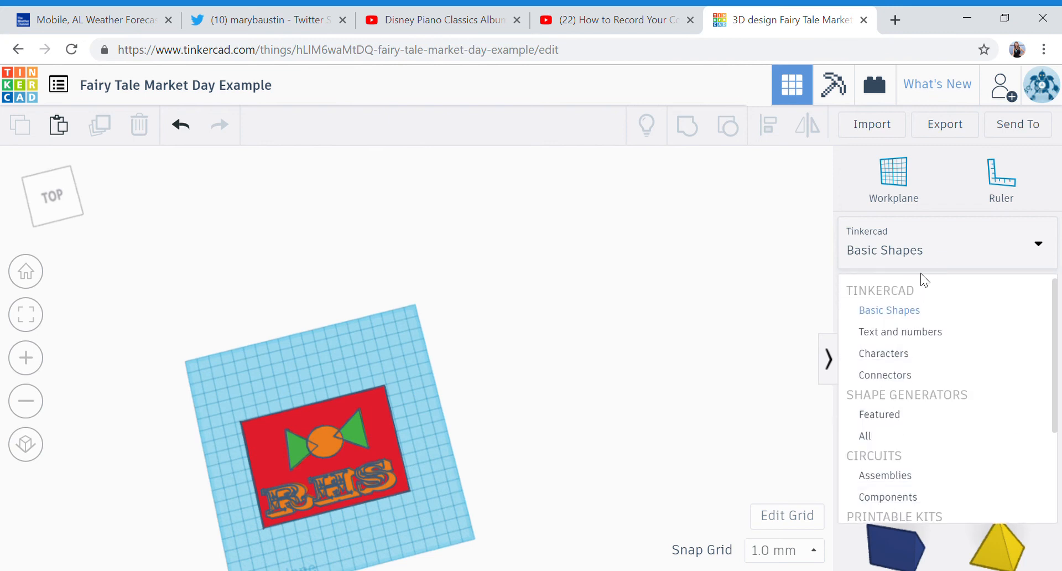
left_click(929, 262)
left_click_drag(994, 429, 523, 394)
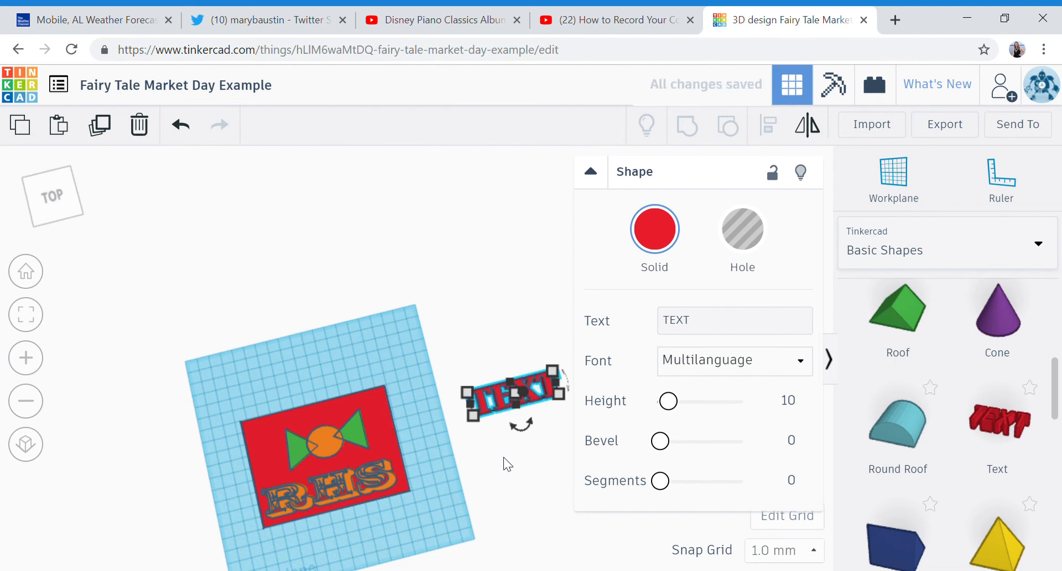
left_click(708, 331)
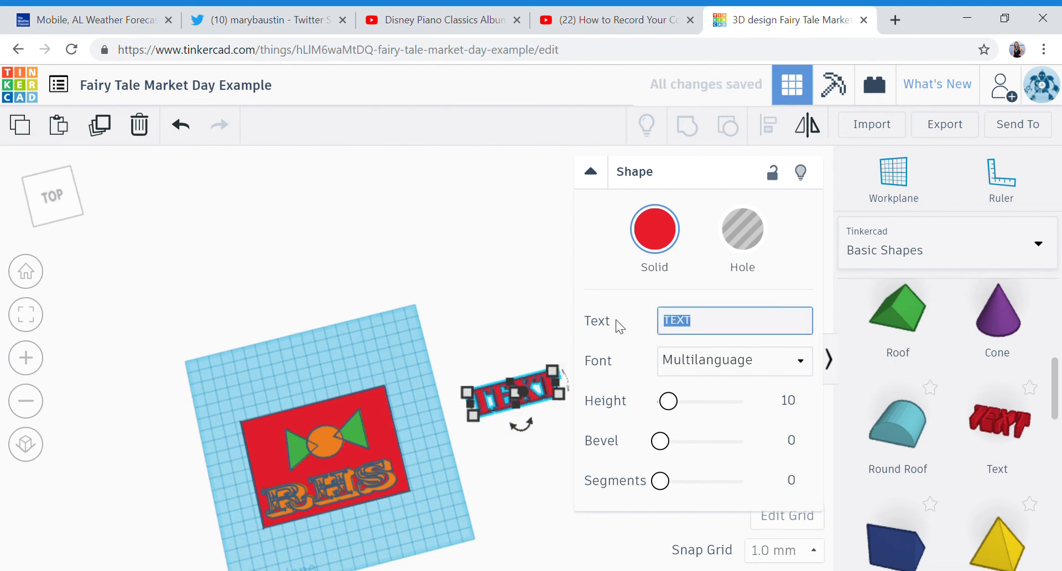
type("Rapu")
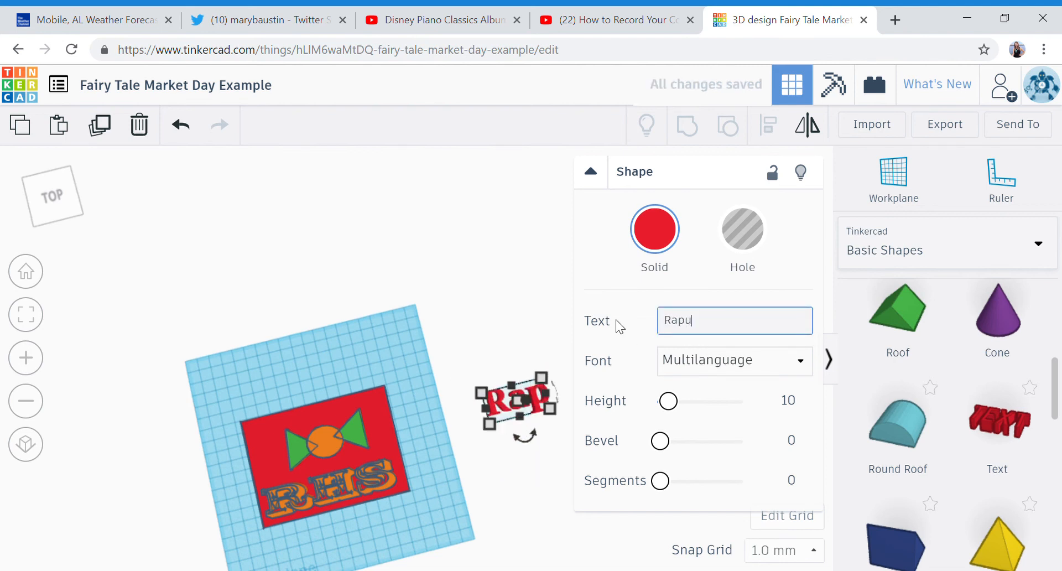
type("nzel")
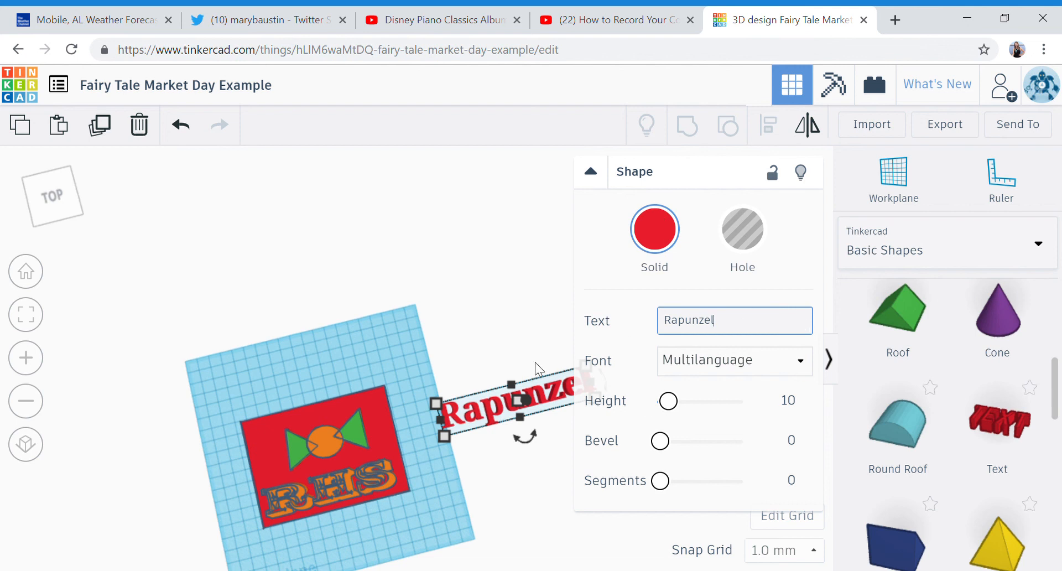
- Shrink the Rapunzel text to about 46 by 11 mm, raised 5 mm, and place it across the bow's cylinder
left_click_drag(445, 436, 309, 382)
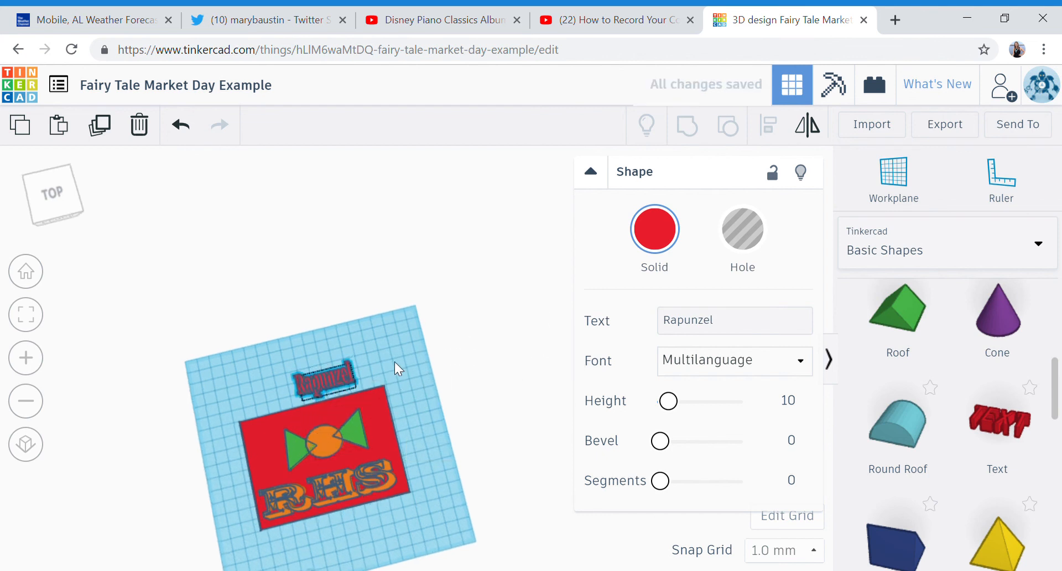
right_click_drag(397, 367, 393, 323)
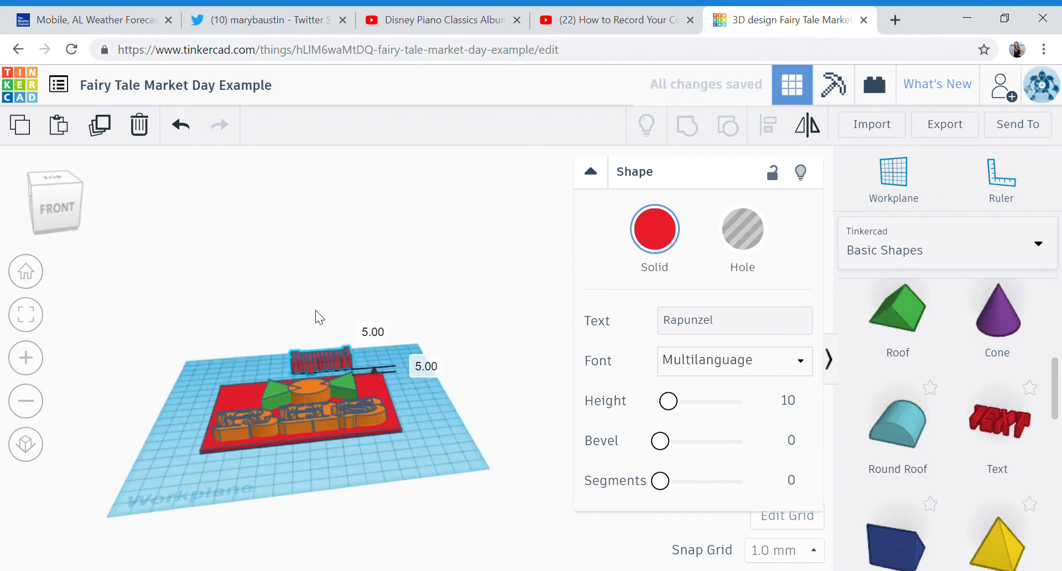
right_click_drag(387, 347, 310, 381)
left_click_drag(336, 375, 290, 443)
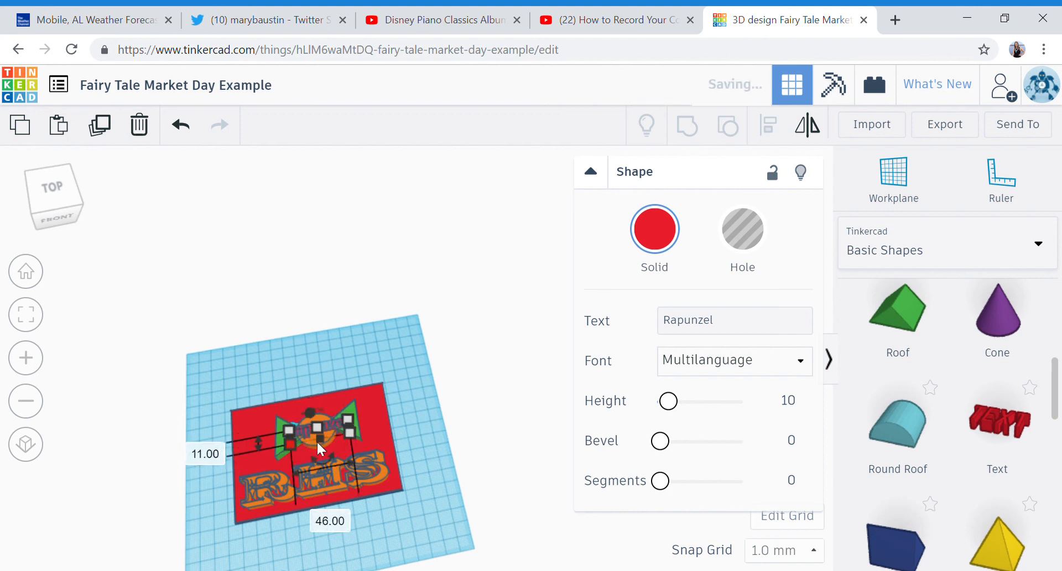
- Turn the Rapunzel text into a hole and group it with the plate, lettering and bow shapes
left_click(755, 233)
left_click(397, 390)
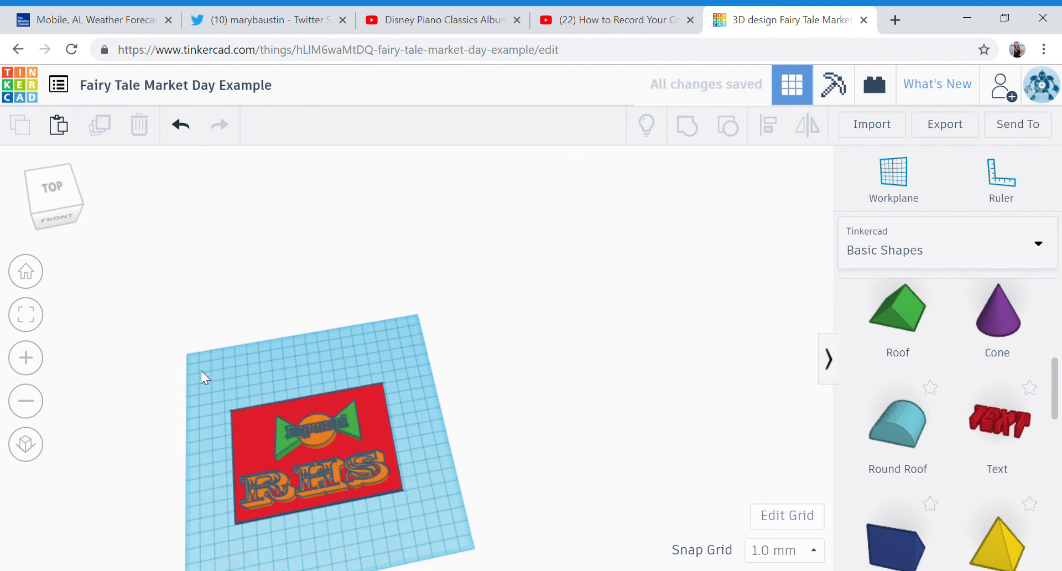
left_click_drag(206, 378, 473, 555)
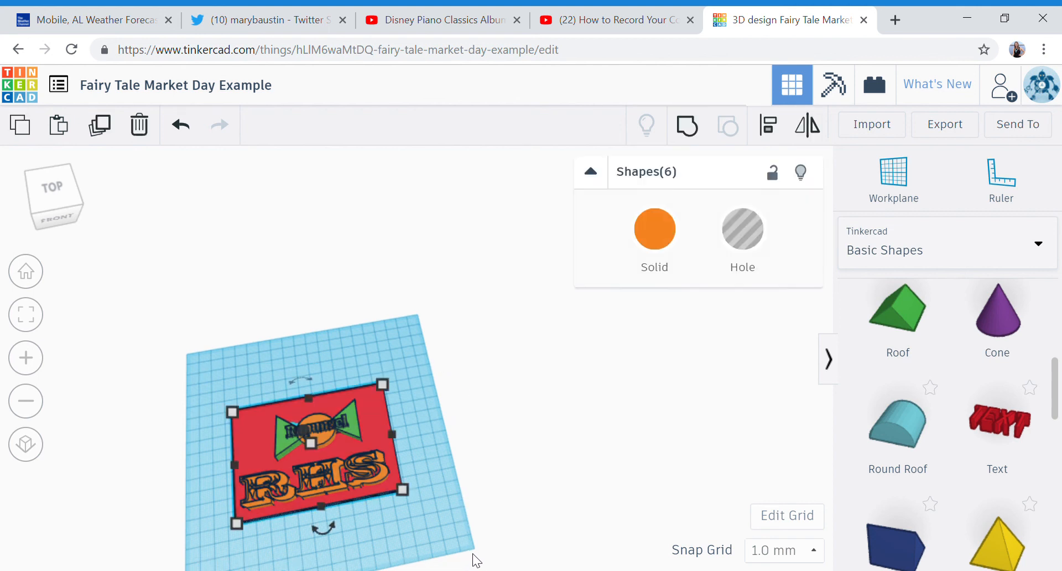
left_click(691, 130)
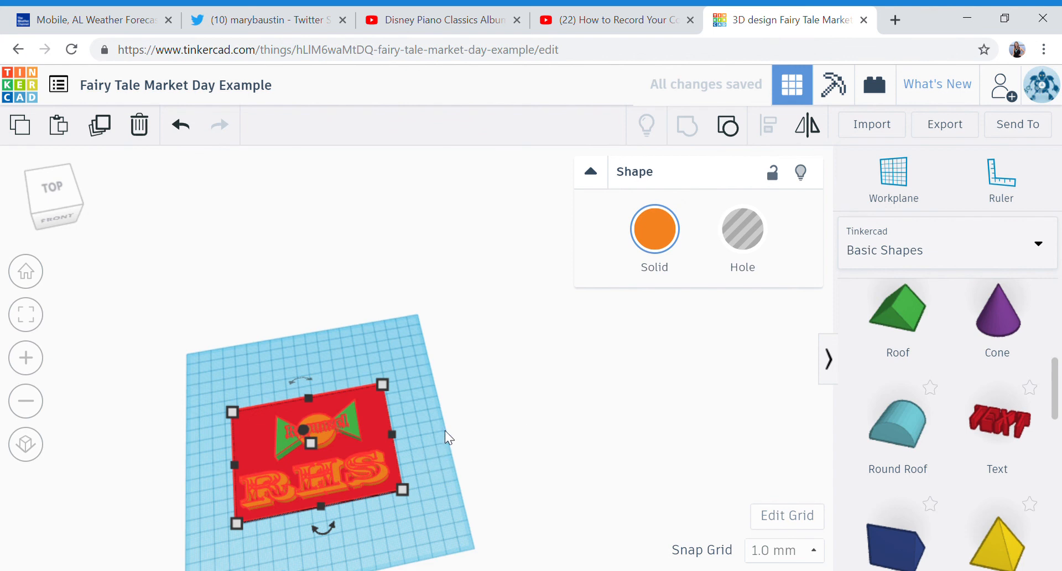
- Examine the Rapunzel engraving on the bow up close, and the whole grouped plate from above
right_click_drag(439, 436, 324, 486)
scroll(335, 475, "up", 5)
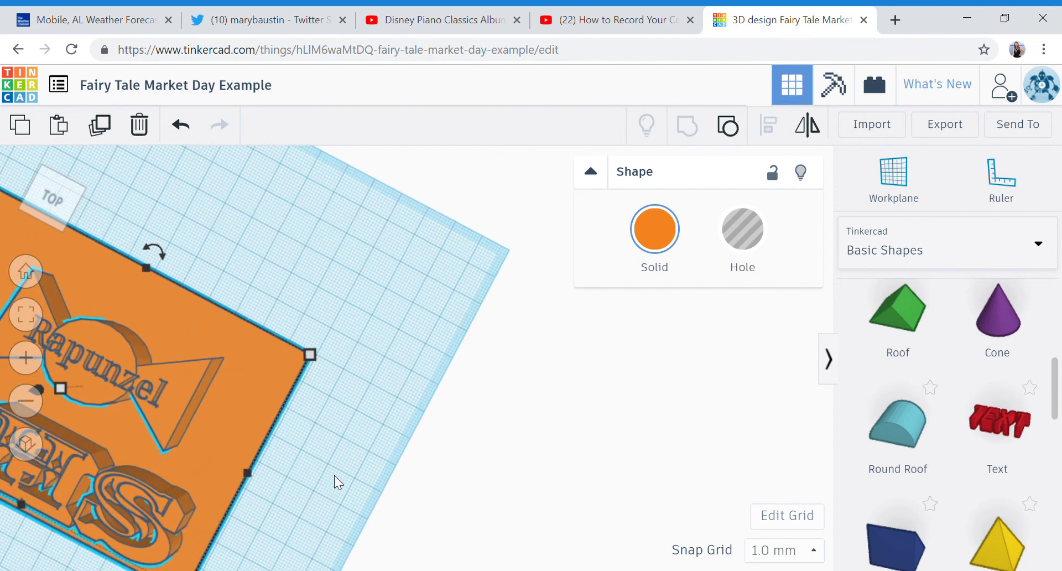
right_click_drag(330, 444, 380, 399)
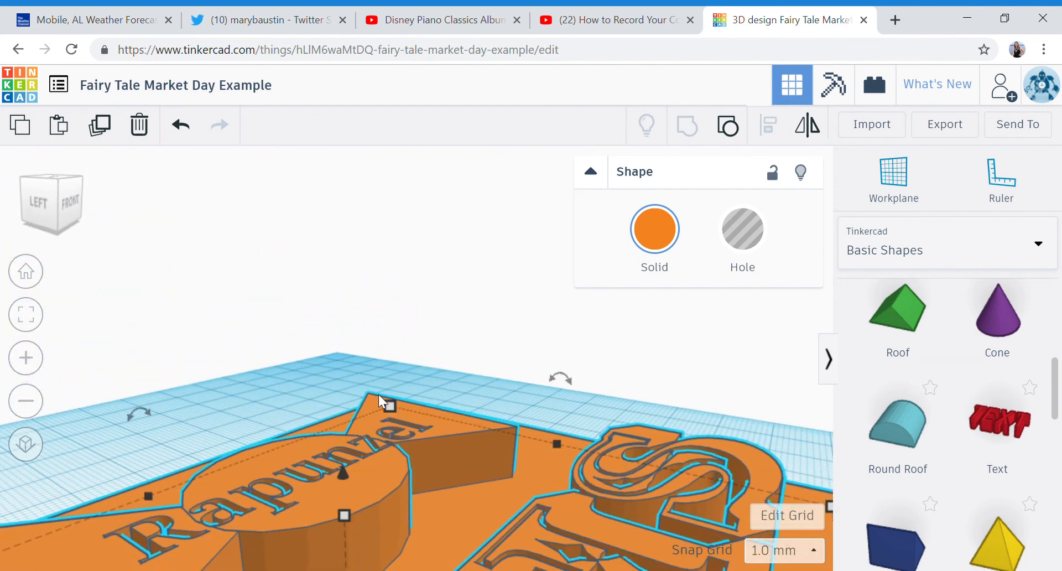
left_click(256, 431)
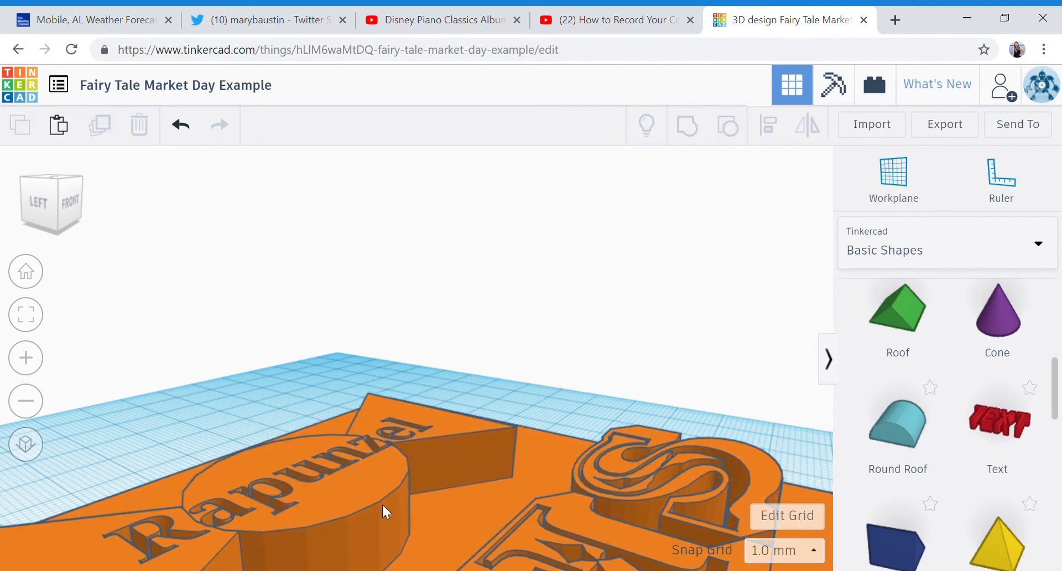
scroll(383, 503, "down", 7)
right_click_drag(438, 496, 285, 565)
scroll(328, 476, "down", 3)
right_click_drag(308, 458, 329, 457)
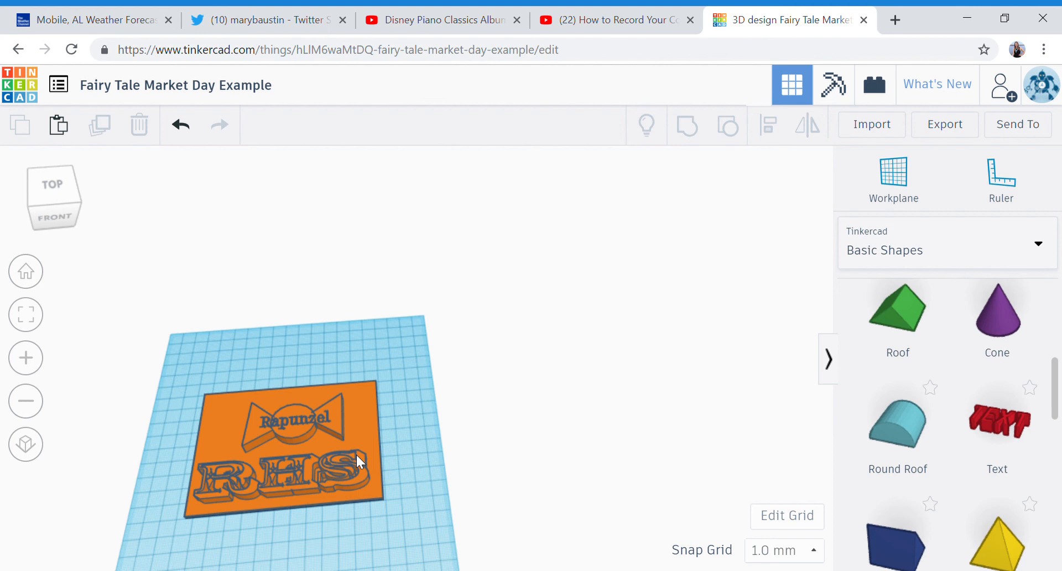